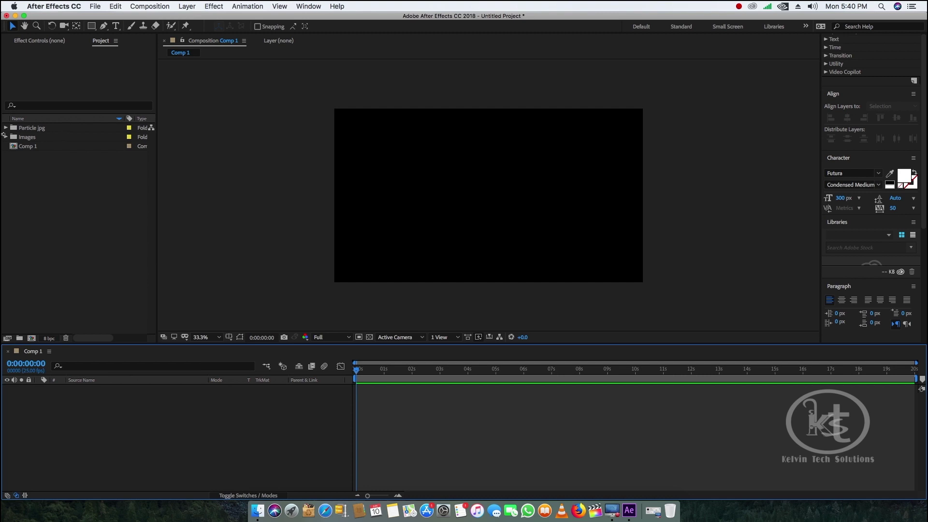
Add IMG_4254-1140x660.jpg from the Images folder to the Comp 1 timeline
{"action": "left_click", "coordinate": [6, 138]}
{"action": "left_click", "coordinate": [36, 154]}
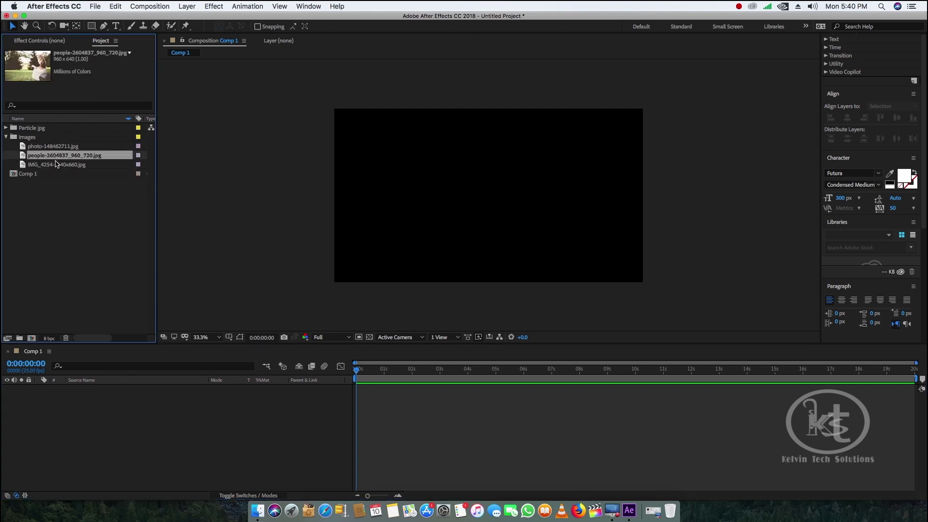
{"action": "left_click", "coordinate": [55, 164]}
{"action": "left_click", "coordinate": [55, 156]}
{"action": "left_click", "coordinate": [53, 165]}
{"action": "left_click_drag", "start_coordinate": [53, 165], "coordinate": [95, 405]}
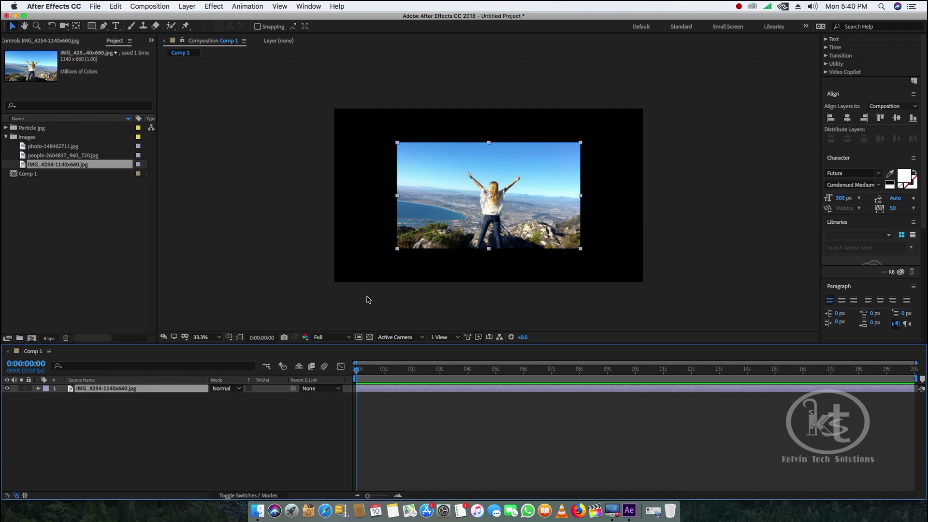
Fit the IMG_4254 photo layer to the composition and make it a 3D layer
{"action": "right_click", "coordinate": [167, 388]}
{"action": "mouse_move", "coordinate": [254, 303]}
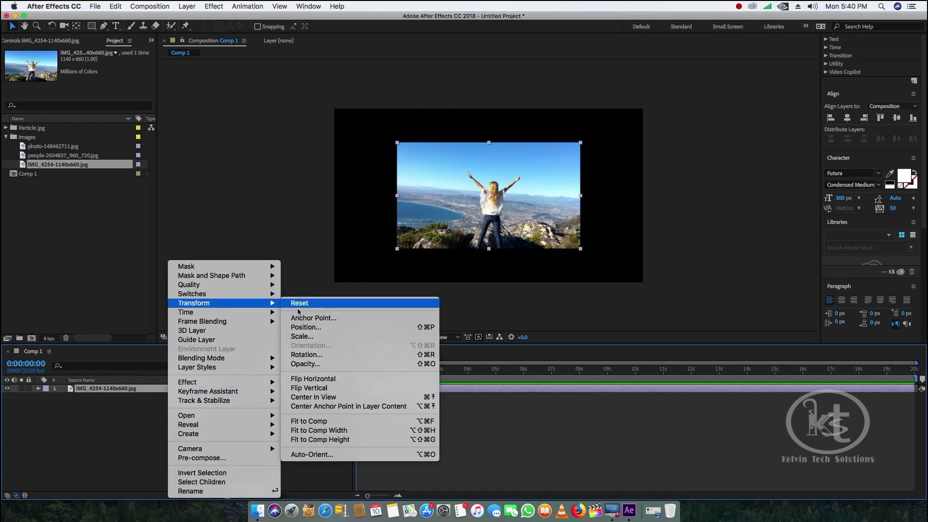
{"action": "left_click", "coordinate": [321, 421]}
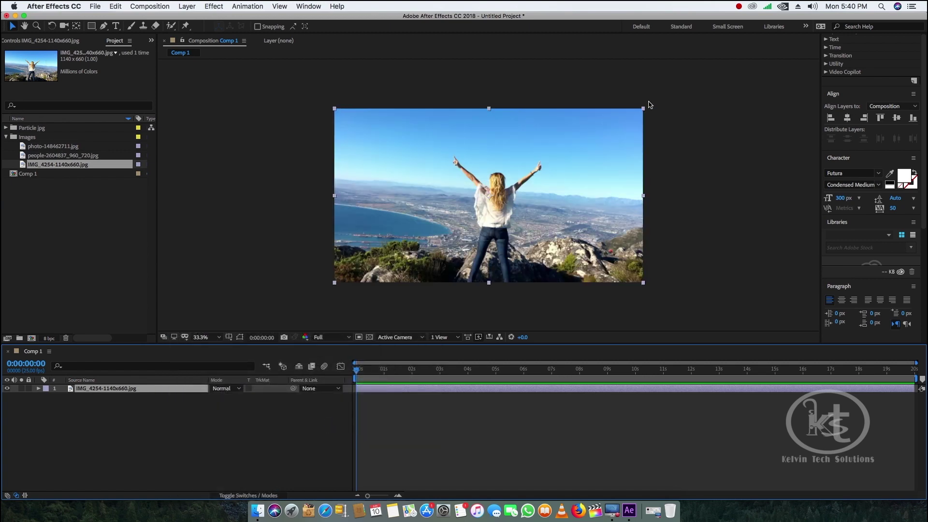
{"action": "left_click", "coordinate": [238, 496]}
{"action": "left_click", "coordinate": [264, 388]}
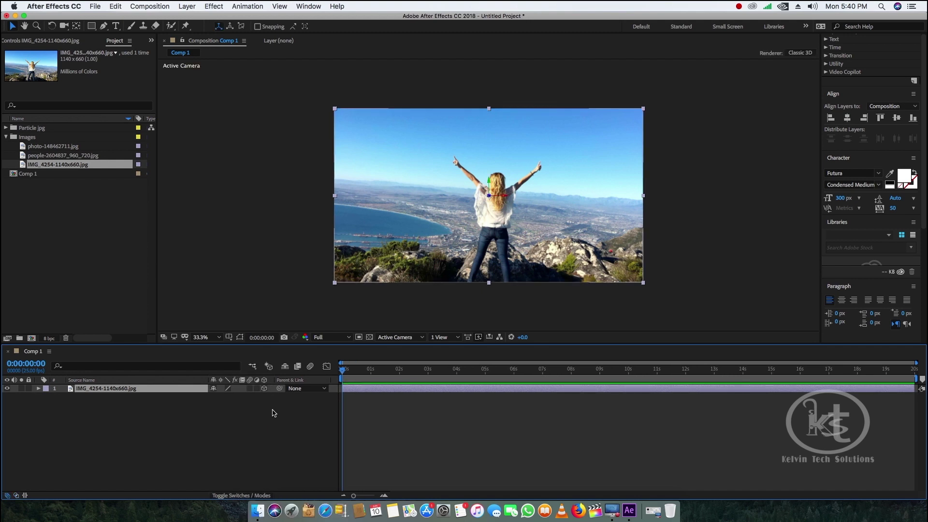
Create a new two-node camera with the 35mm preset, named Camera 1
{"action": "right_click", "coordinate": [198, 426]}
{"action": "mouse_move", "coordinate": [232, 396]}
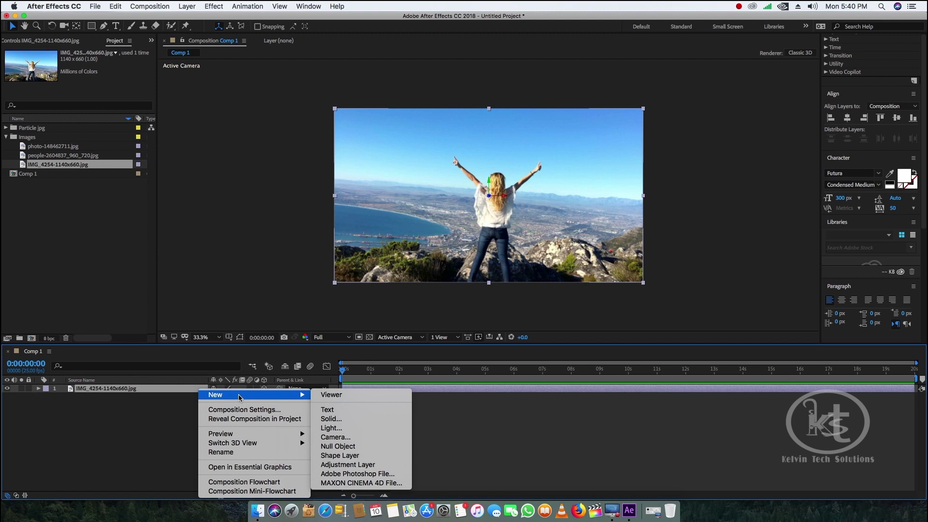
{"action": "left_click", "coordinate": [360, 440]}
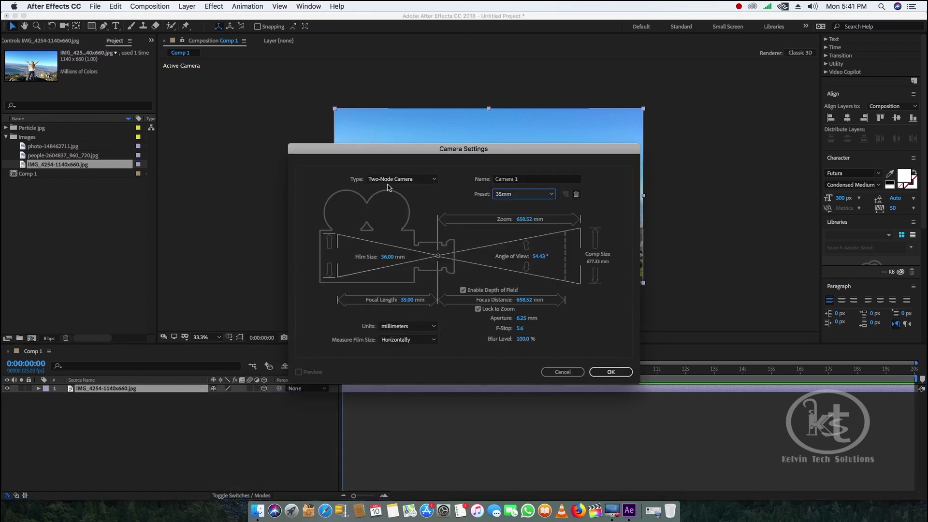
{"action": "left_click", "coordinate": [611, 371]}
Set the photo layer's Z position to 1000 and scale it up to fill the composition frame
{"action": "left_click", "coordinate": [148, 398]}
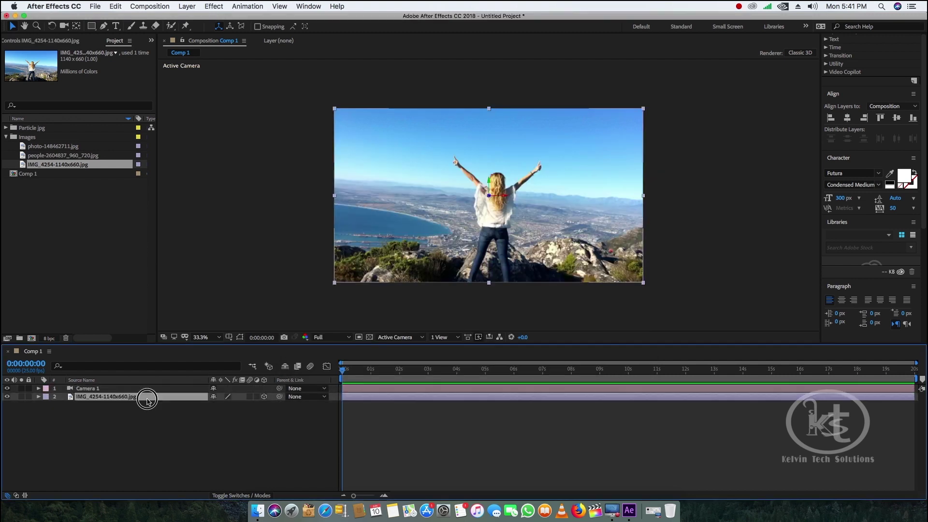
{"action": "key", "text": "p"}
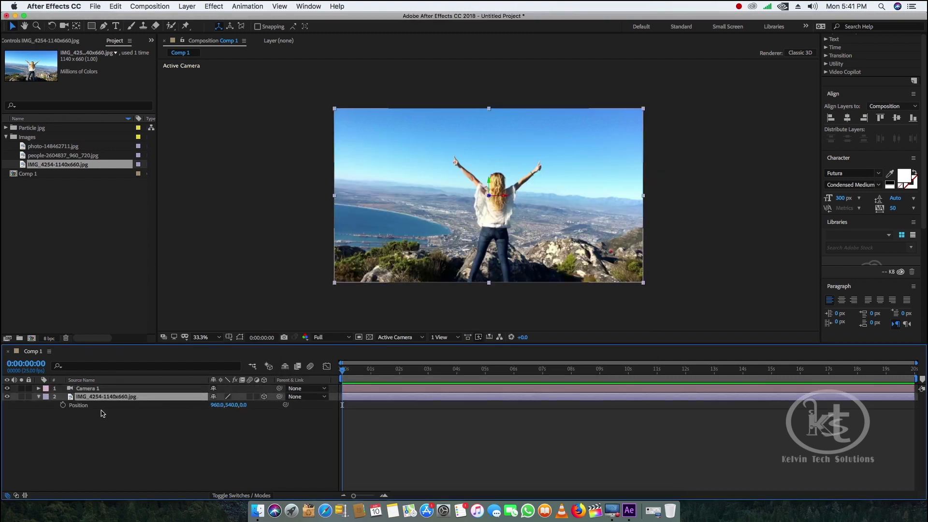
{"action": "left_click", "coordinate": [244, 405]}
{"action": "key", "text": "Return"}
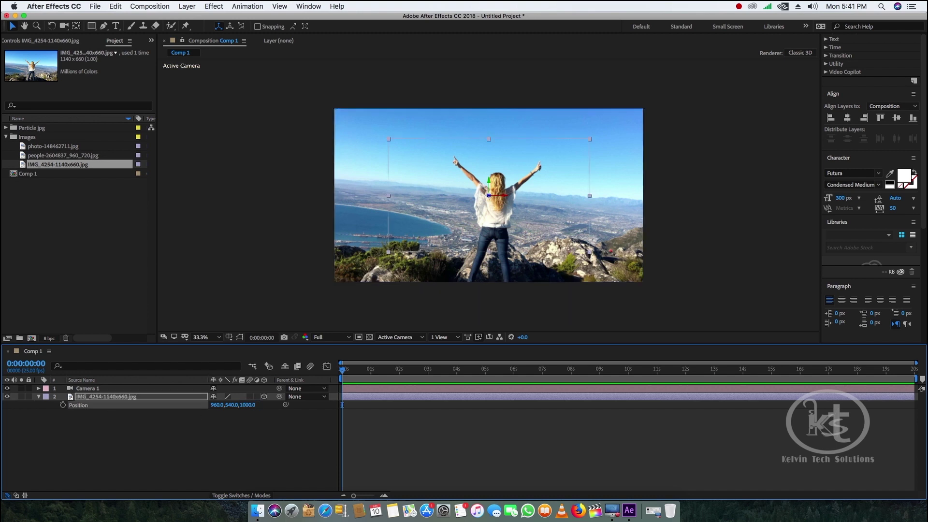
{"action": "left_click_drag", "start_coordinate": [389, 251], "coordinate": [334, 282]}
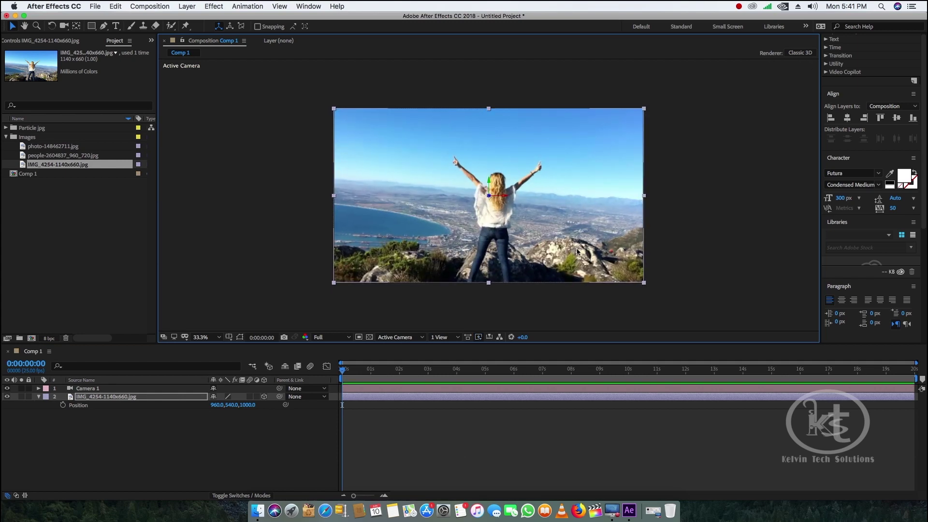
Move Camera 1 closer to a Z position of about -732.7 and start position keyframing at 0:00:00:00
{"action": "left_click", "coordinate": [107, 390]}
{"action": "key", "text": "p"}
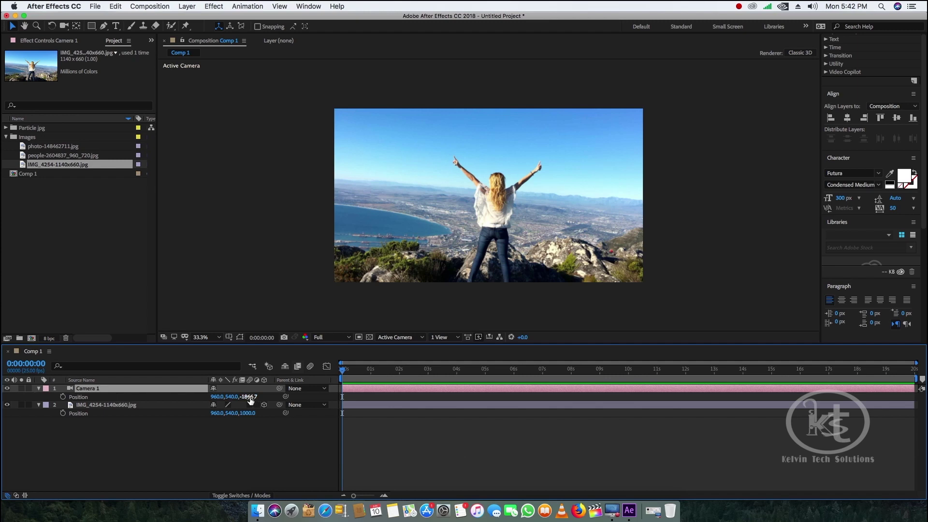
{"action": "left_click_drag", "start_coordinate": [250, 400], "coordinate": [269, 396]}
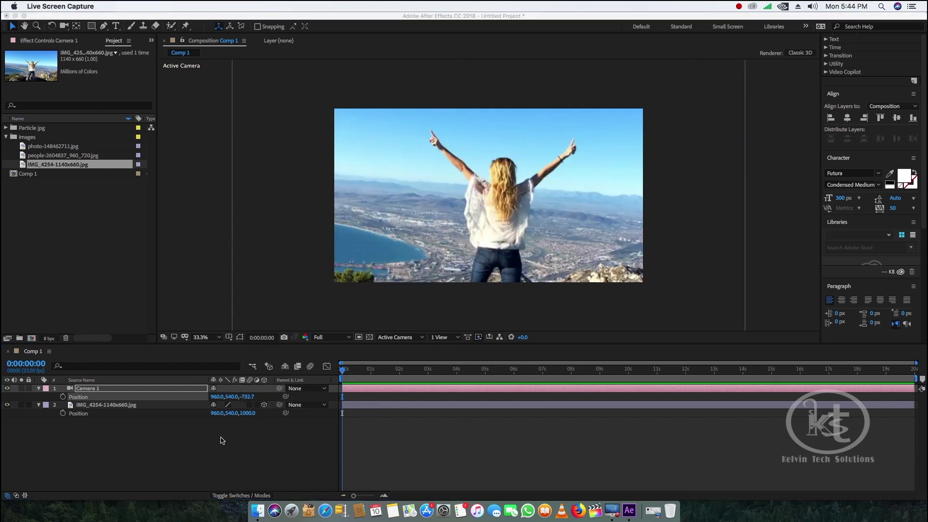
{"action": "left_click", "coordinate": [62, 397]}
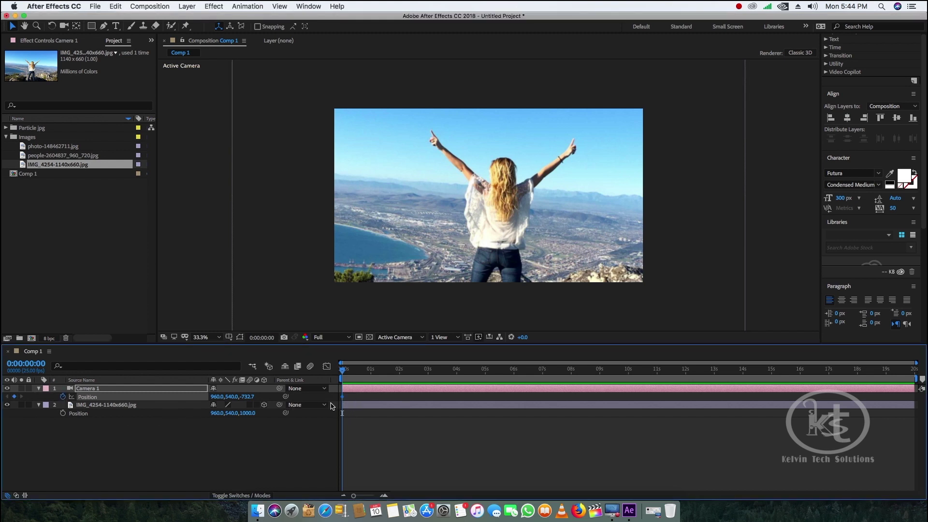
Reset Camera 1's position at 0:00:04:15 to add a second keyframe, and preview the move from the start
{"action": "left_click_drag", "start_coordinate": [343, 372], "coordinate": [475, 384]}
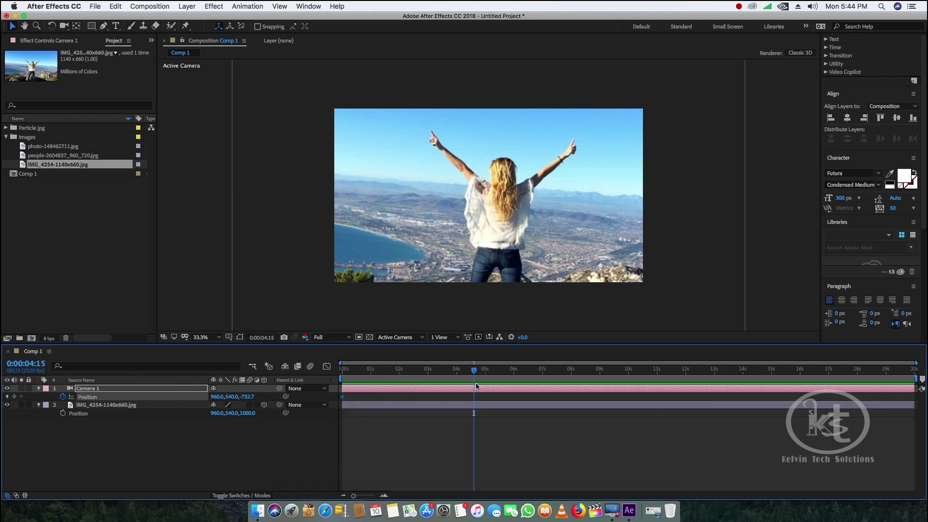
{"action": "right_click", "coordinate": [129, 400]}
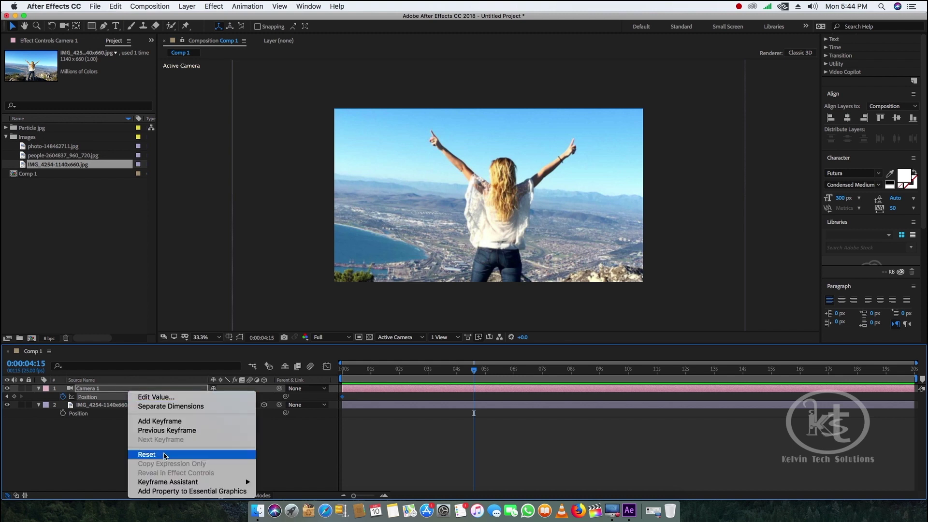
{"action": "left_click", "coordinate": [156, 455]}
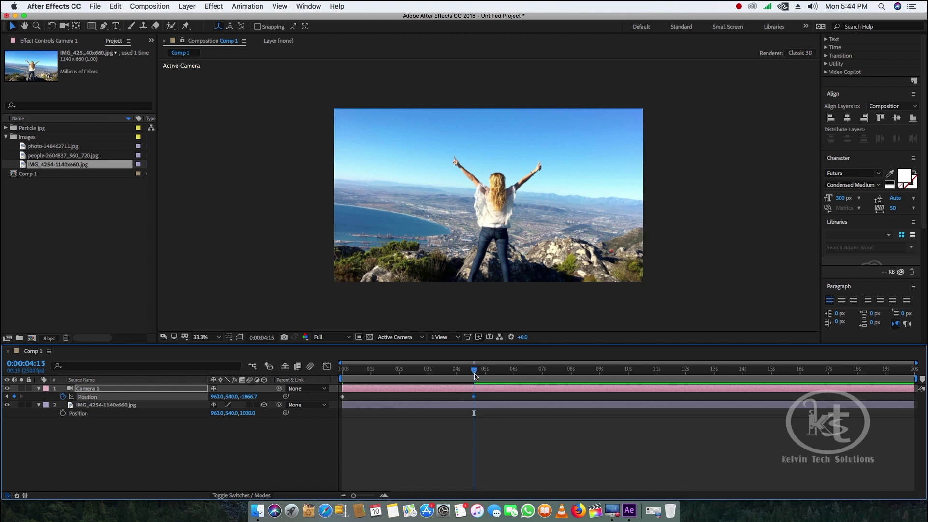
{"action": "left_click_drag", "start_coordinate": [475, 374], "coordinate": [343, 374]}
{"action": "key", "text": "space"}
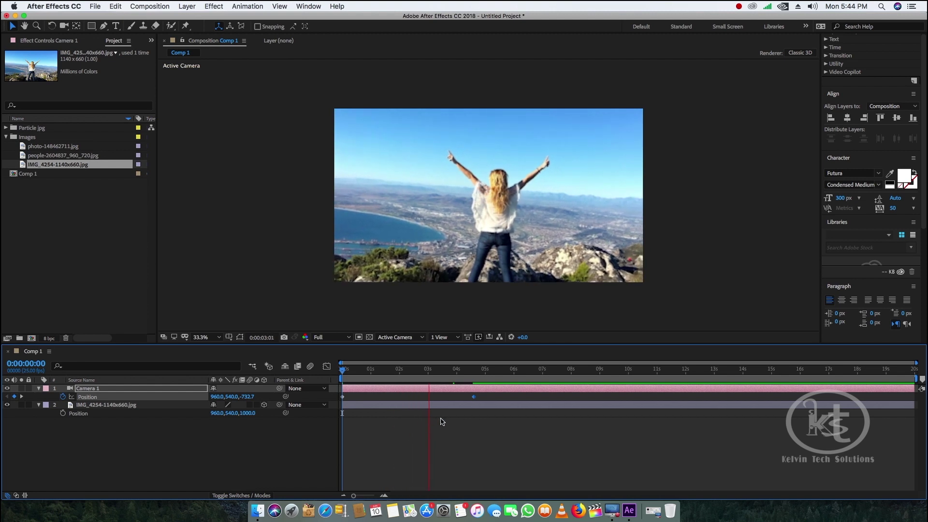
Add blue dust particles.png from the Particle jpg folder as the uppermost layer in the timeline
{"action": "left_click", "coordinate": [6, 138]}
{"action": "left_click", "coordinate": [6, 128]}
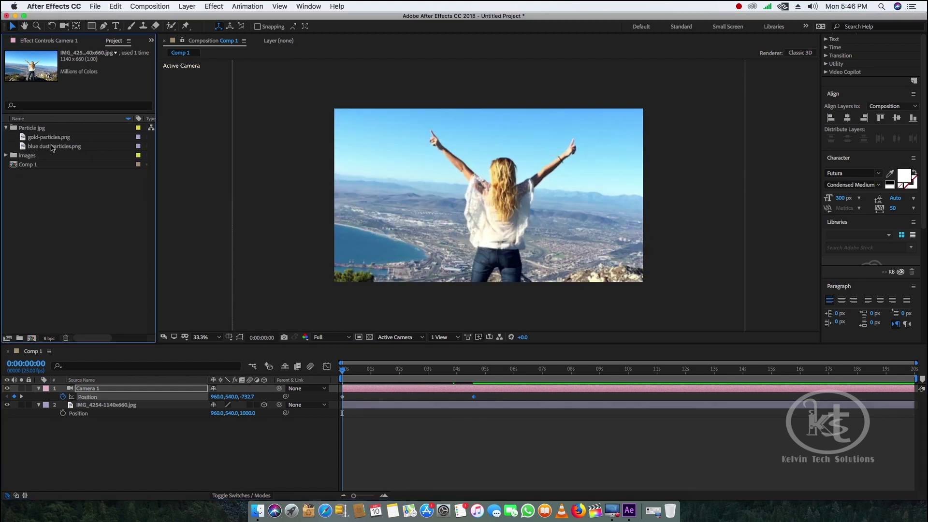
{"action": "left_click", "coordinate": [52, 147]}
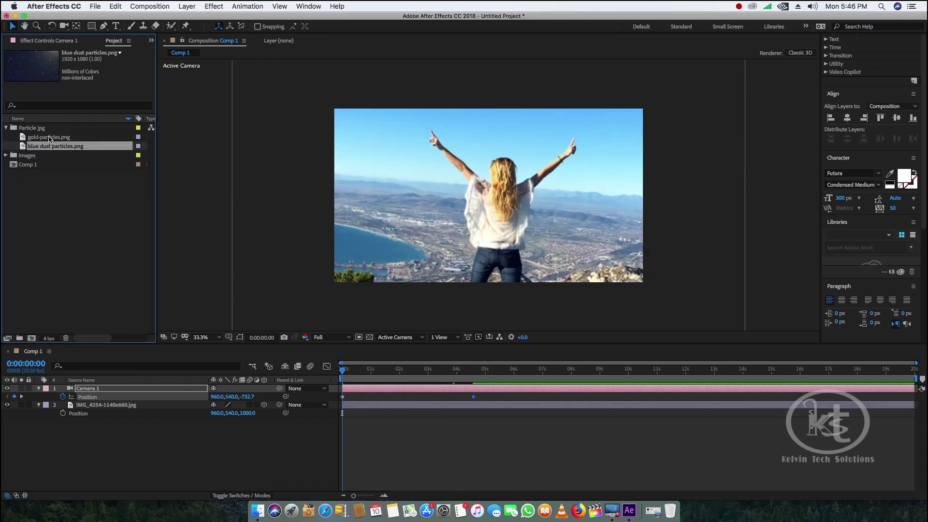
{"action": "left_click", "coordinate": [49, 138]}
{"action": "left_click", "coordinate": [56, 147]}
{"action": "left_click_drag", "start_coordinate": [60, 148], "coordinate": [87, 390]}
Set the blue dust particles layer's blending mode to Screen and make it a 3D layer
{"action": "left_click", "coordinate": [242, 495]}
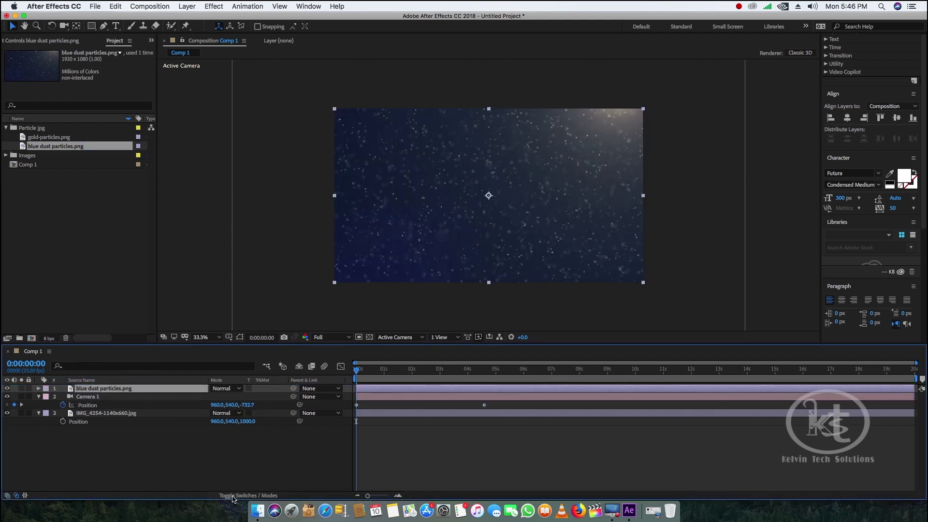
{"action": "left_click", "coordinate": [232, 389]}
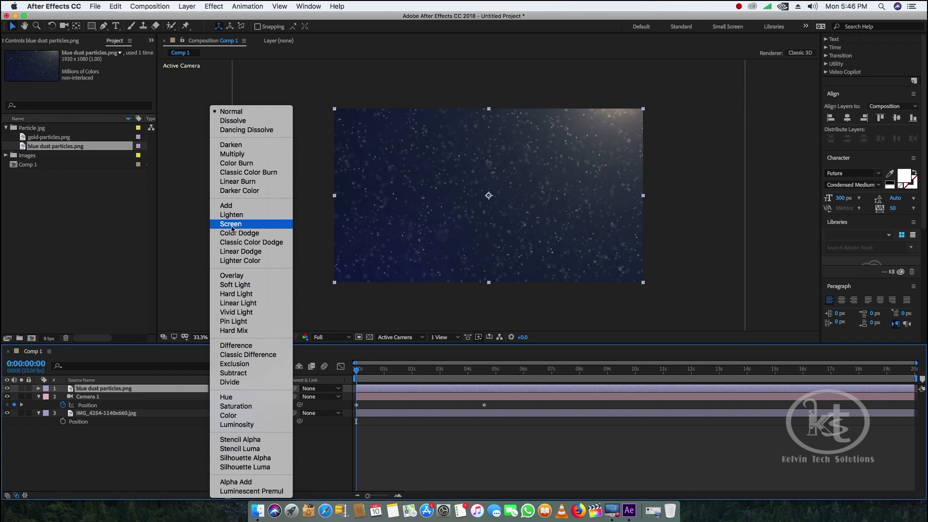
{"action": "left_click", "coordinate": [248, 231]}
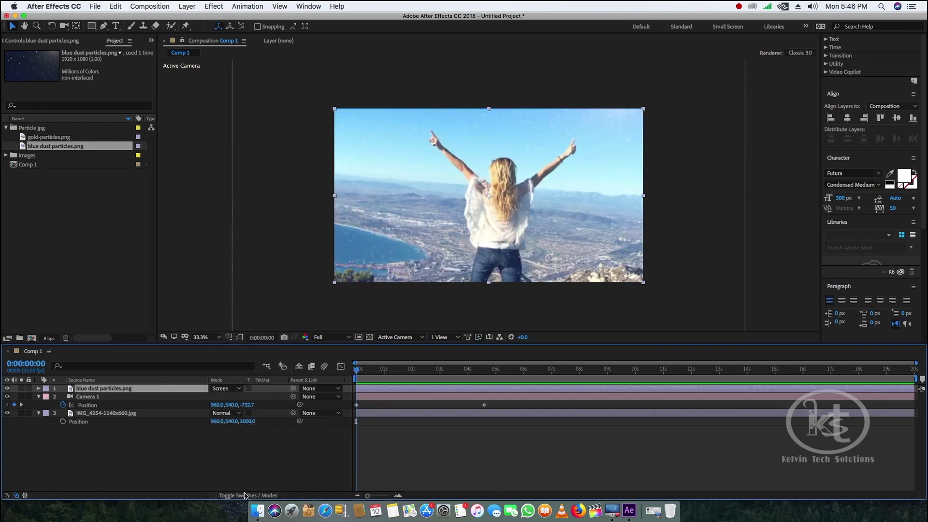
{"action": "left_click", "coordinate": [251, 496]}
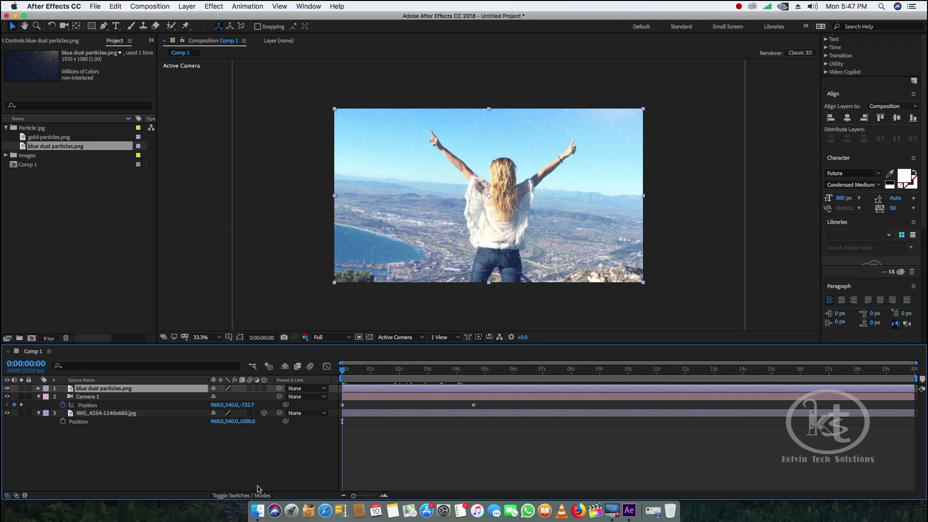
{"action": "left_click", "coordinate": [264, 389]}
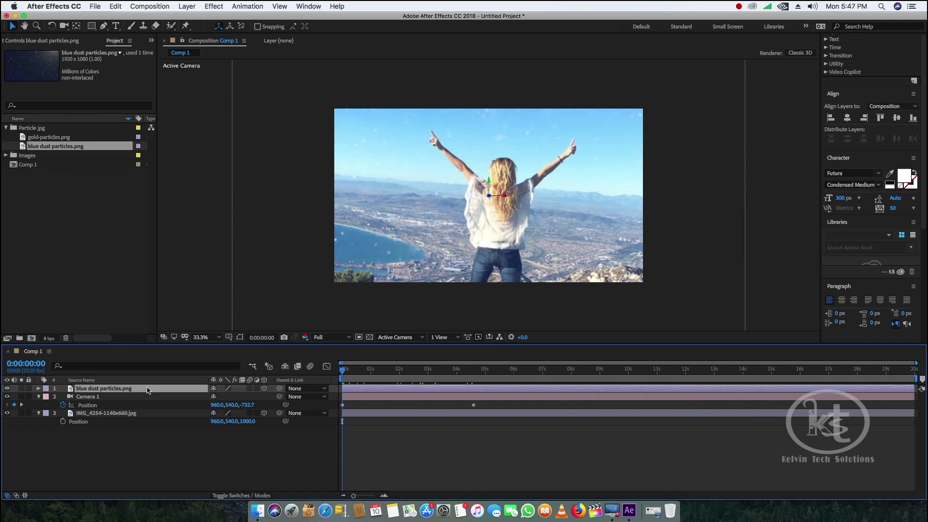
Set the blue dust particles layer's Z position to -315 and preview the animation from the start
{"action": "key", "text": "p"}
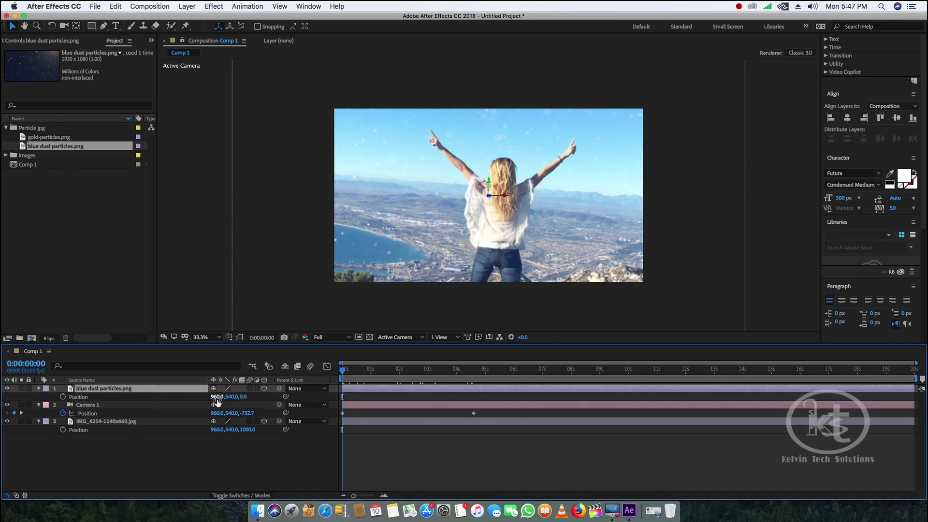
{"action": "left_click", "coordinate": [244, 396]}
{"action": "type", "text": "-31"}
{"action": "type", "text": "5"}
{"action": "key", "text": "Return"}
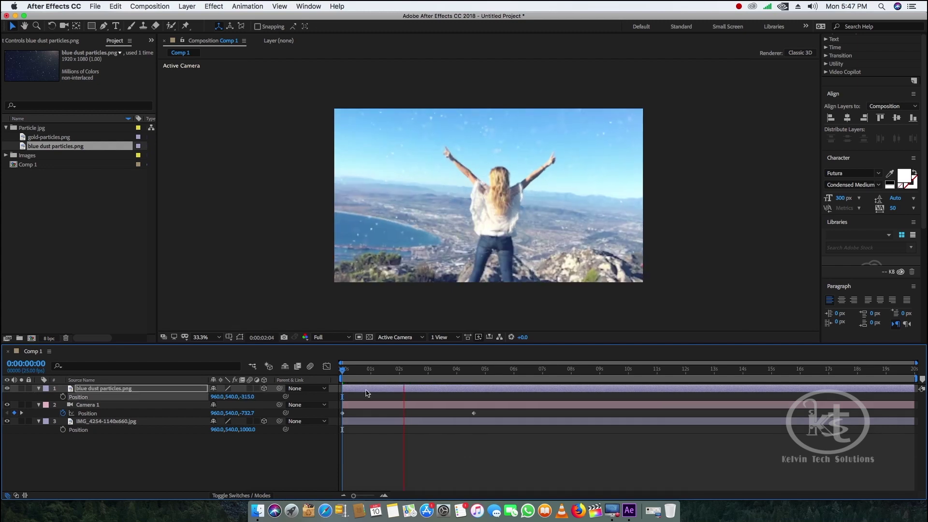
{"action": "left_click_drag", "start_coordinate": [364, 372], "coordinate": [343, 387]}
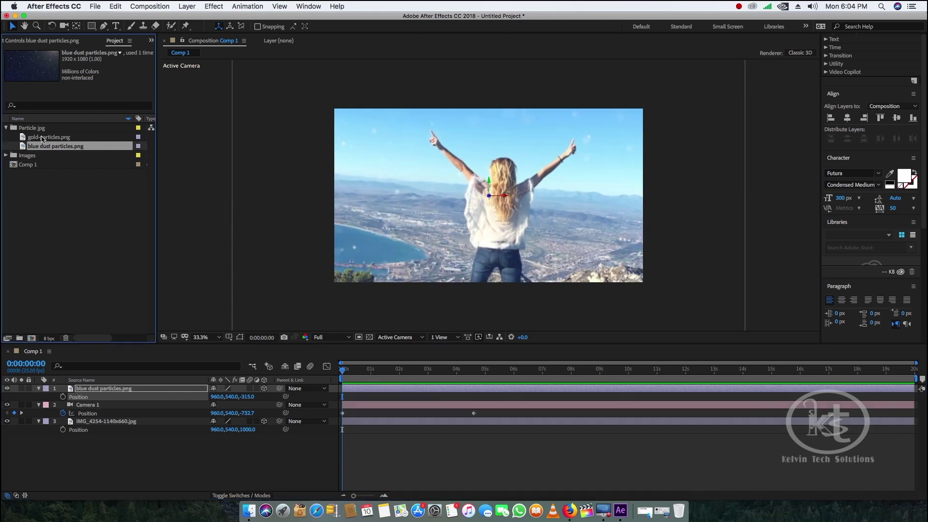
Add gold-particles.png above the blue dust particles layer and make it a 3D layer
{"action": "left_click", "coordinate": [49, 138]}
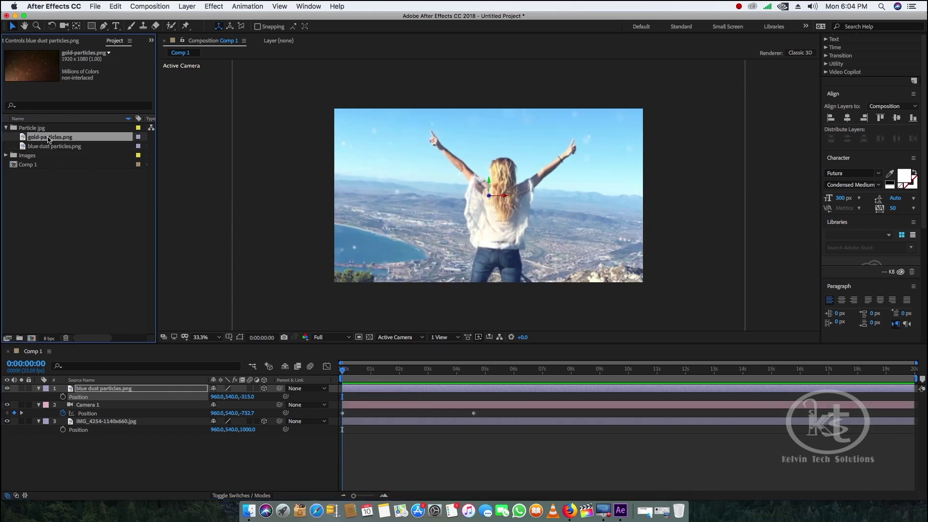
{"action": "left_click_drag", "start_coordinate": [49, 139], "coordinate": [109, 374]}
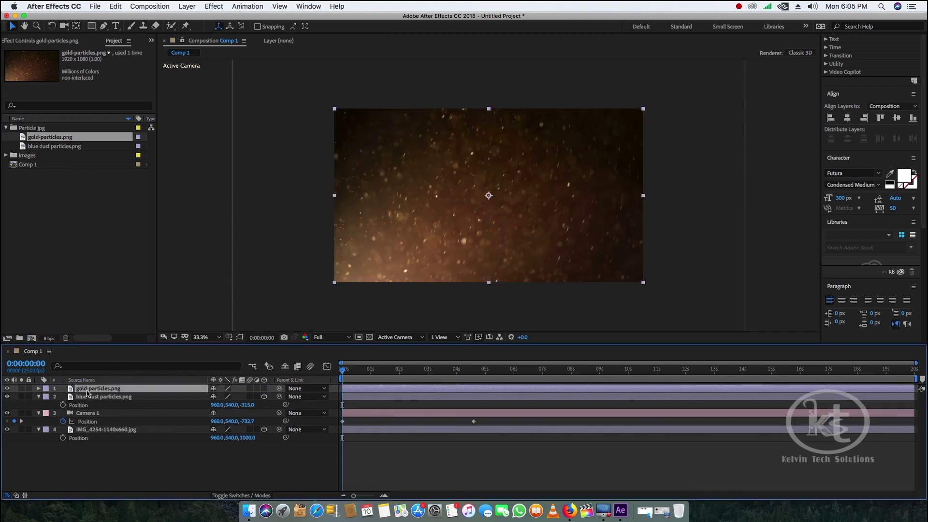
{"action": "left_click", "coordinate": [264, 389]}
Set the gold-particles layer's blending mode to Screen
{"action": "left_click", "coordinate": [230, 496]}
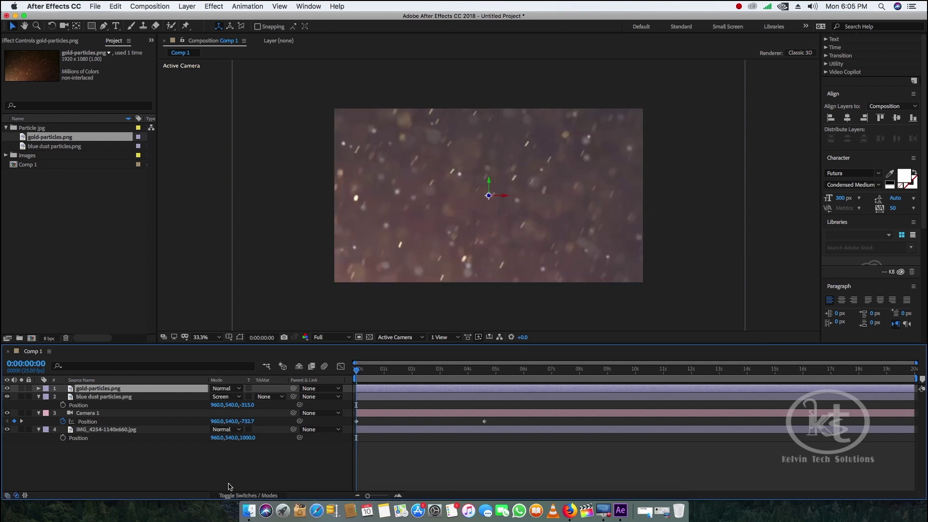
{"action": "left_click", "coordinate": [225, 388]}
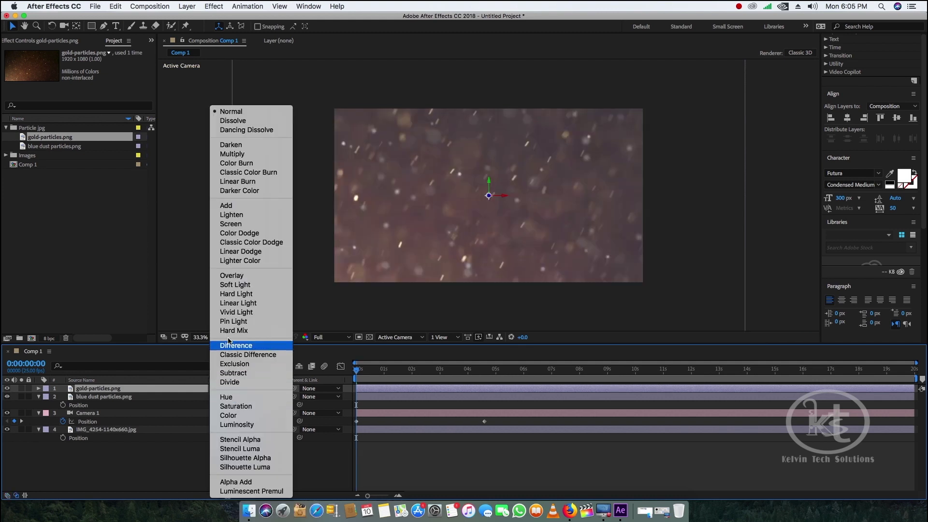
{"action": "left_click", "coordinate": [237, 225]}
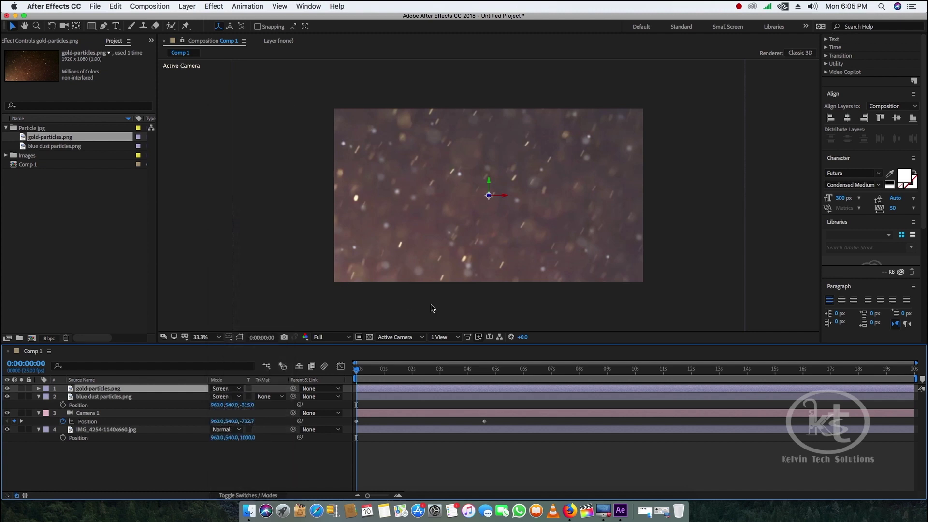
Set the gold-particles layer's Z position to 1000
{"action": "key", "text": "p"}
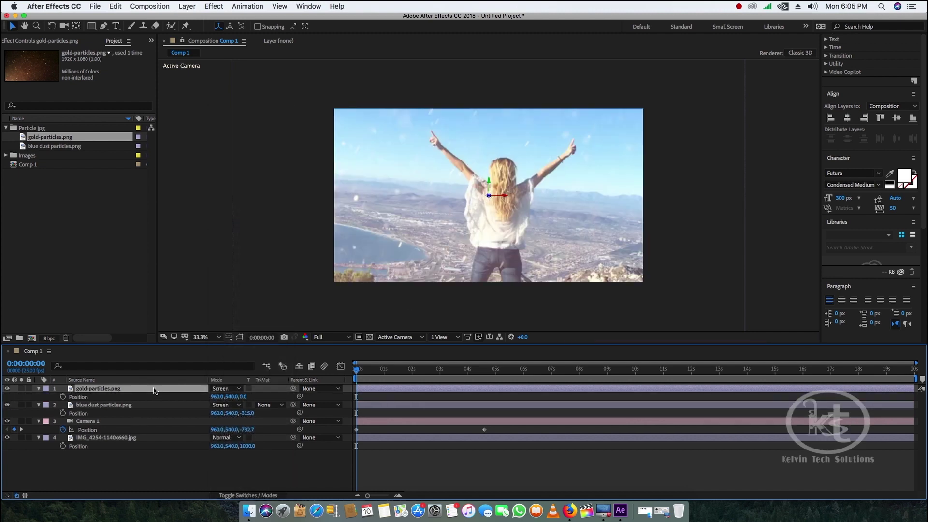
{"action": "left_click", "coordinate": [244, 397]}
{"action": "type", "text": "1000"}
{"action": "key", "text": "Return"}
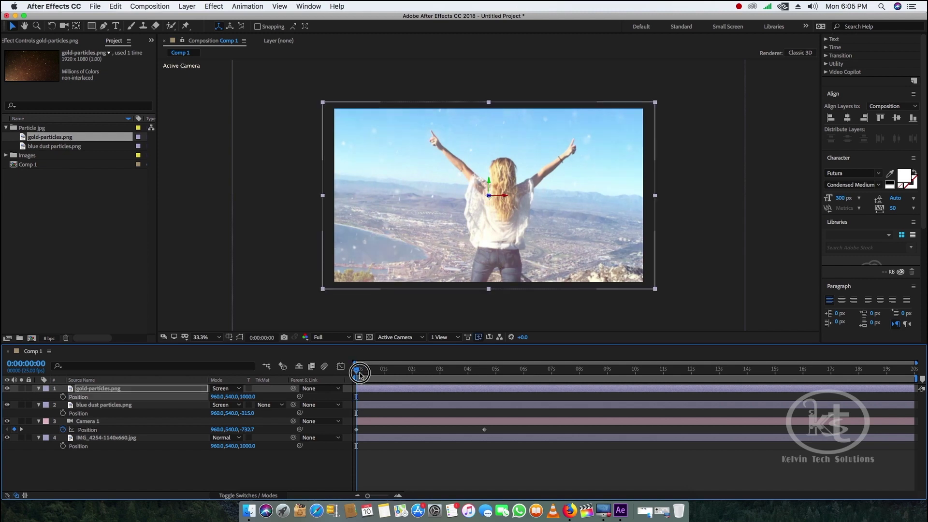
Scrub through the animation, return to the first frame and start keyframing the gold-particles layer's position there
{"action": "left_click_drag", "start_coordinate": [358, 371], "coordinate": [477, 399]}
{"action": "key", "text": "Home"}
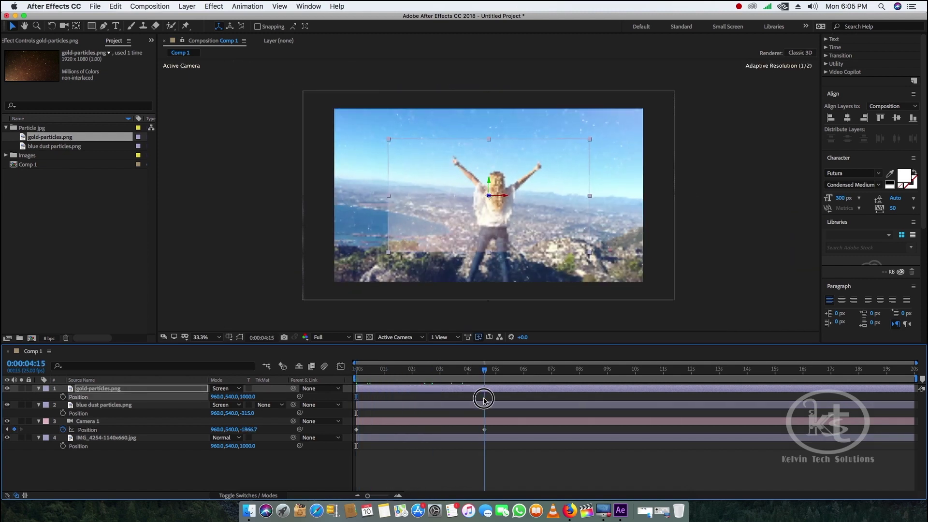
{"action": "left_click", "coordinate": [63, 397]}
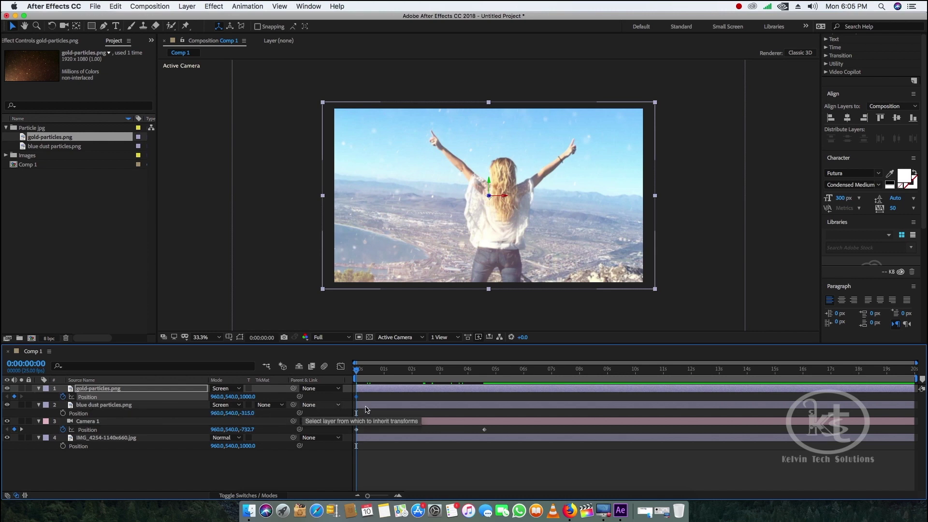
Reset the gold-particles layer's position at 0:00:04:15 to add a second keyframe and scrub through the animation
{"action": "left_click_drag", "start_coordinate": [358, 371], "coordinate": [485, 386]}
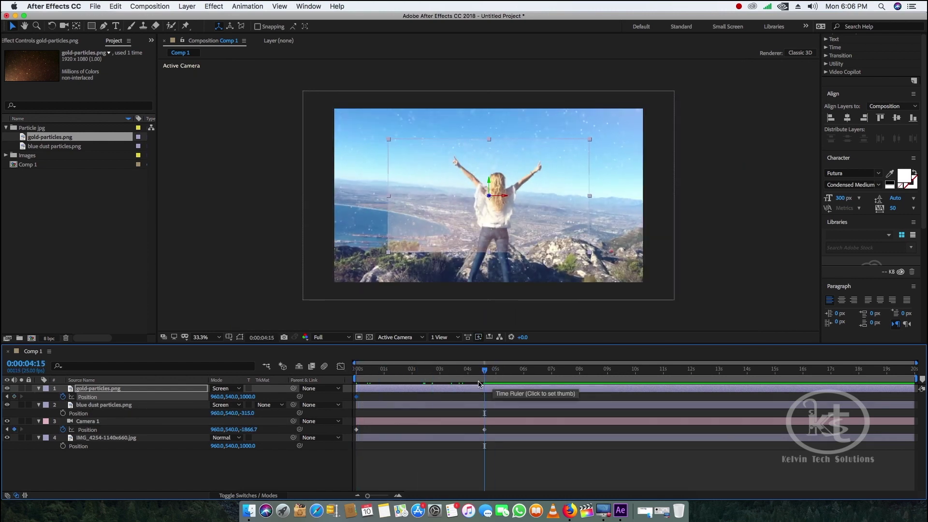
{"action": "right_click", "coordinate": [122, 397]}
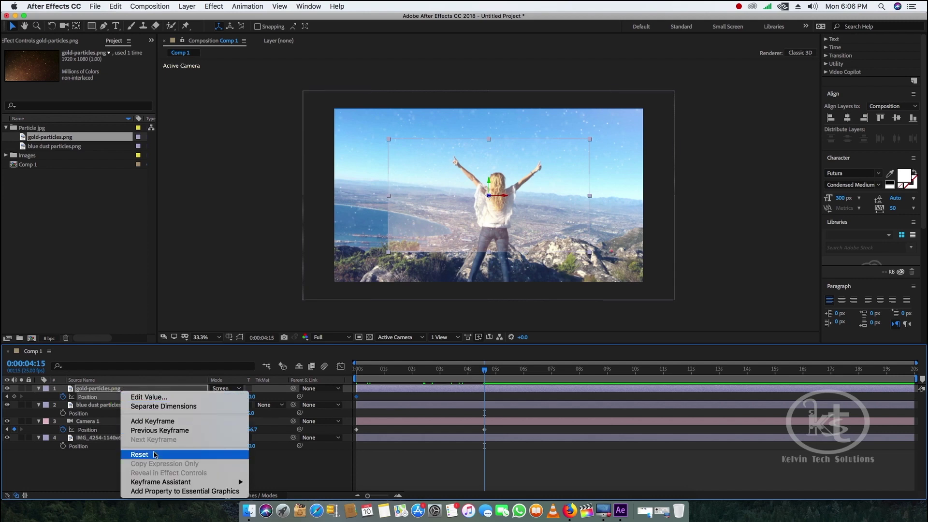
{"action": "left_click", "coordinate": [145, 455]}
{"action": "left_click", "coordinate": [403, 382]}
{"action": "left_click_drag", "start_coordinate": [404, 381], "coordinate": [485, 382]}
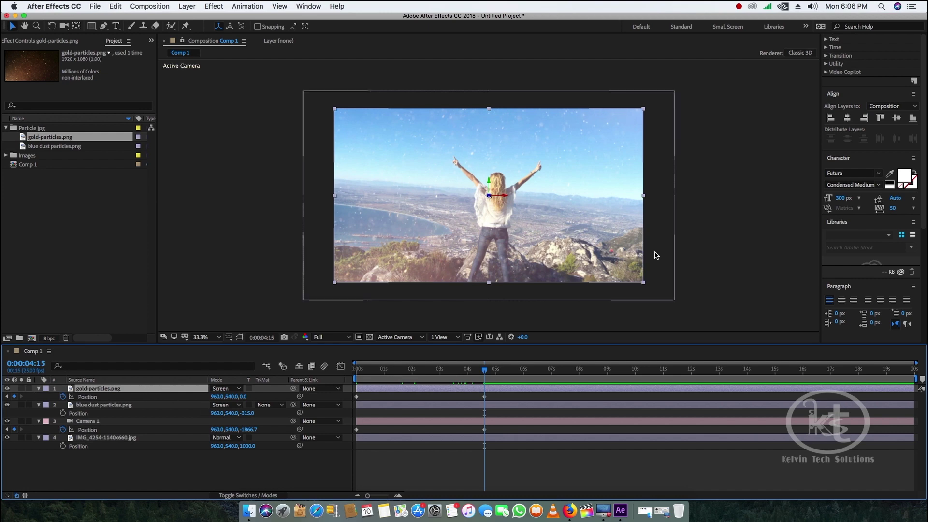
{"action": "mouse_move", "coordinate": [485, 382]}
{"action": "left_mouse_down"}
{"action": "mouse_move", "coordinate": [357, 387]}
{"action": "mouse_move", "coordinate": [473, 387]}
{"action": "left_mouse_up"}
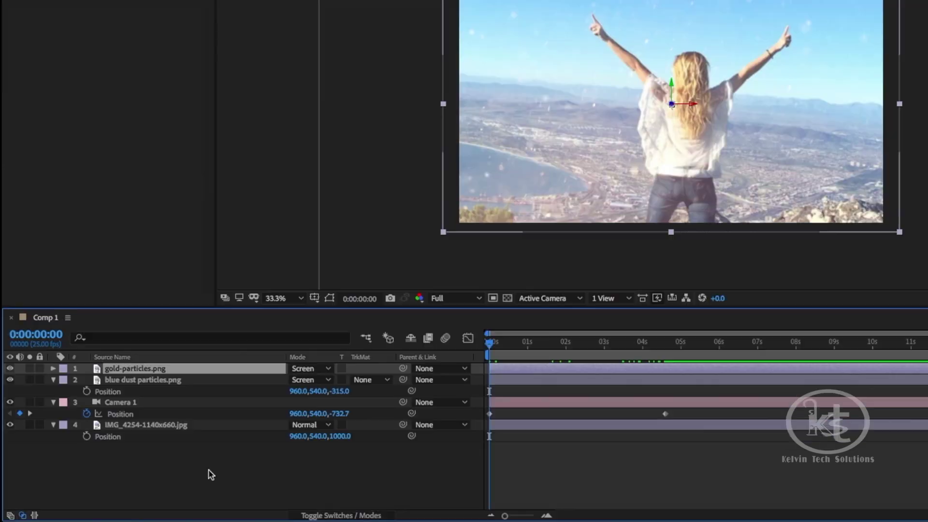
Add a new adjustment layer to Comp 1 and apply the Optics Compensation effect to it
{"action": "right_click", "coordinate": [227, 469]}
{"action": "mouse_move", "coordinate": [338, 377]}
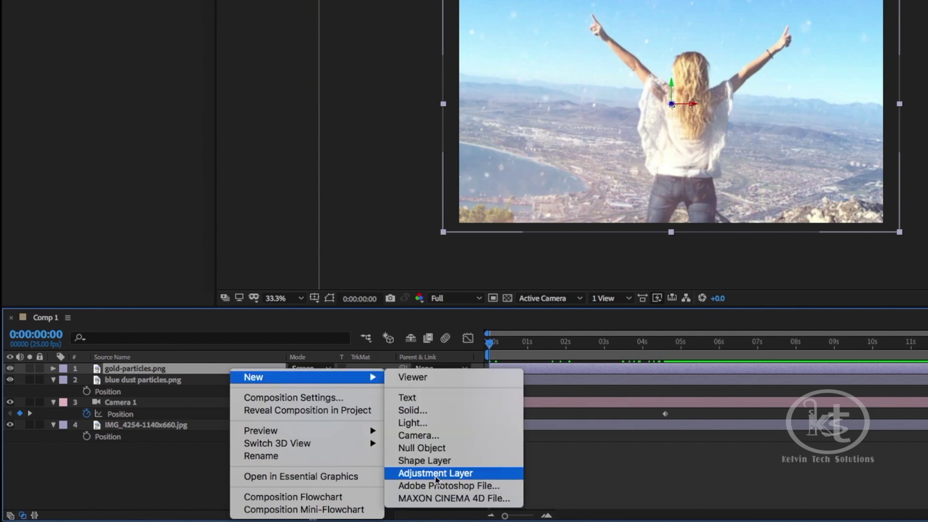
{"action": "left_click", "coordinate": [437, 478]}
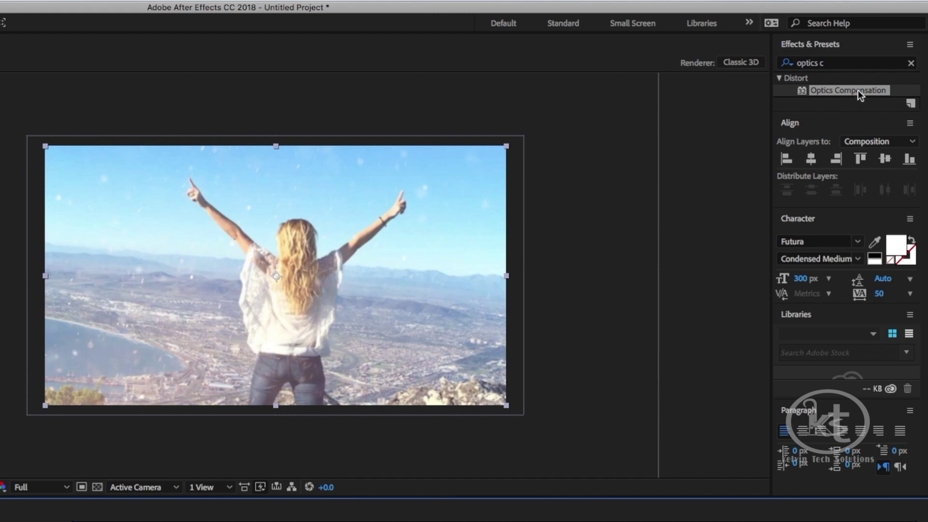
{"action": "left_click_drag", "start_coordinate": [859, 91], "coordinate": [194, 418]}
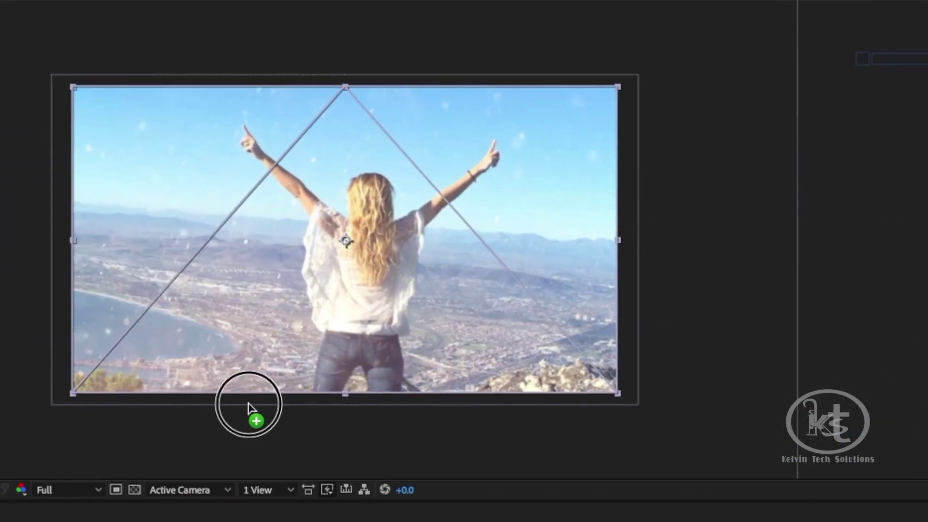
{"action": "left_click_drag", "start_coordinate": [248, 405], "coordinate": [167, 371]}
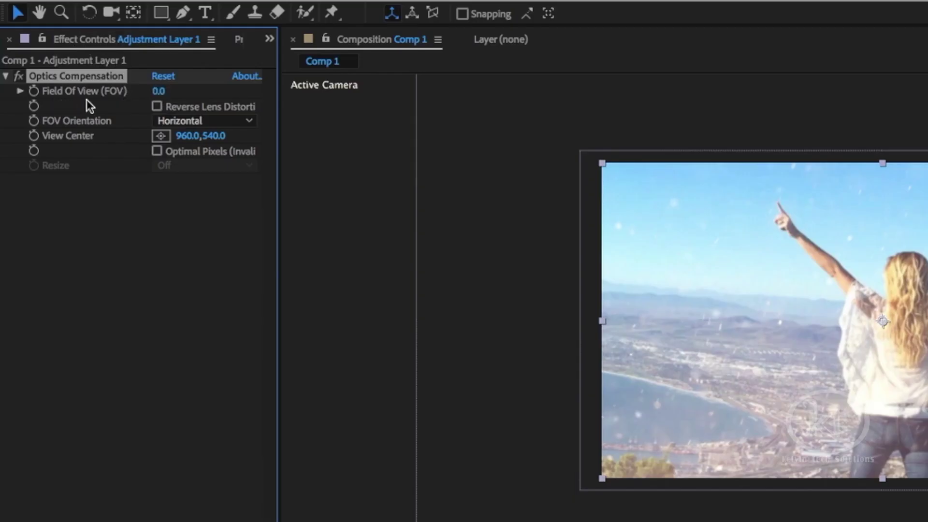
Set the Optics Compensation field of view to 70 and enable Reverse Lens Distortion
{"action": "left_click", "coordinate": [158, 91]}
{"action": "type", "text": "70"}
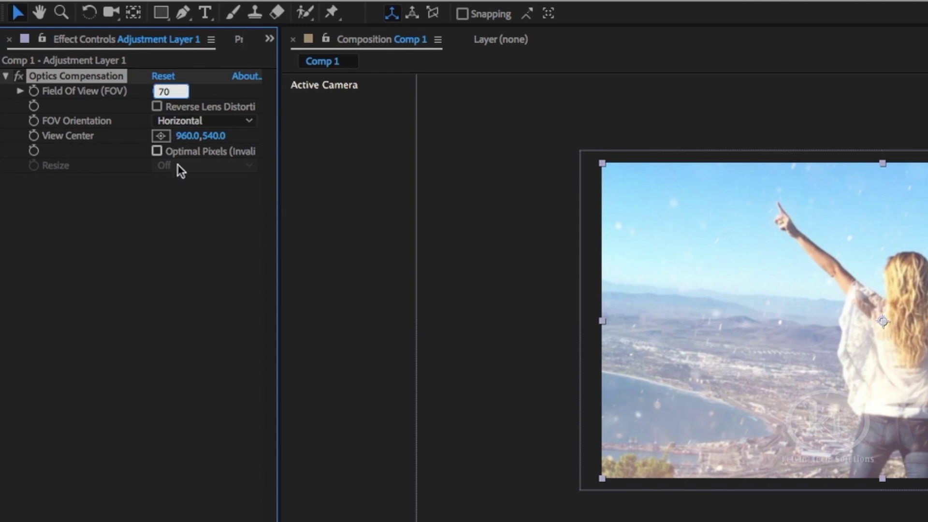
{"action": "left_click", "coordinate": [156, 106]}
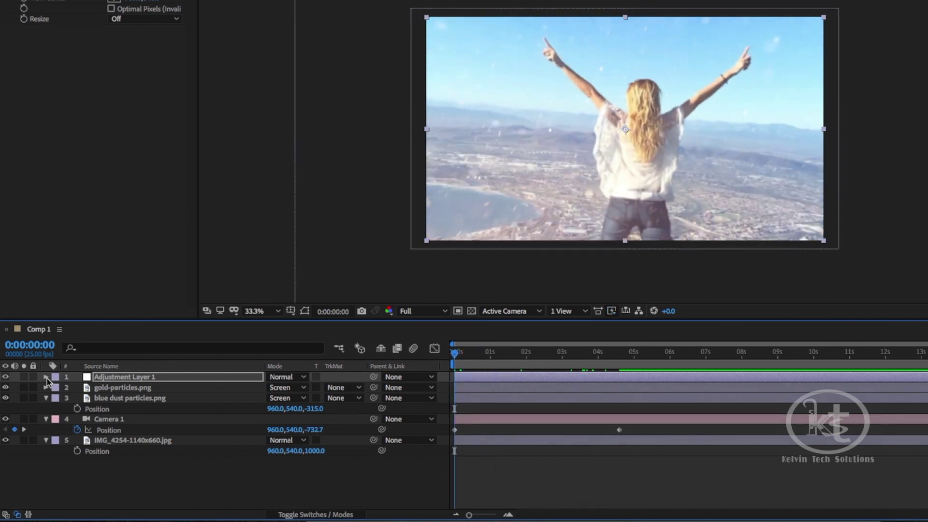
Reveal the adjustment layer's Optics Compensation properties and keyframe Field Of View (FOV) at the first frame
{"action": "left_click", "coordinate": [47, 378]}
{"action": "left_click", "coordinate": [57, 388]}
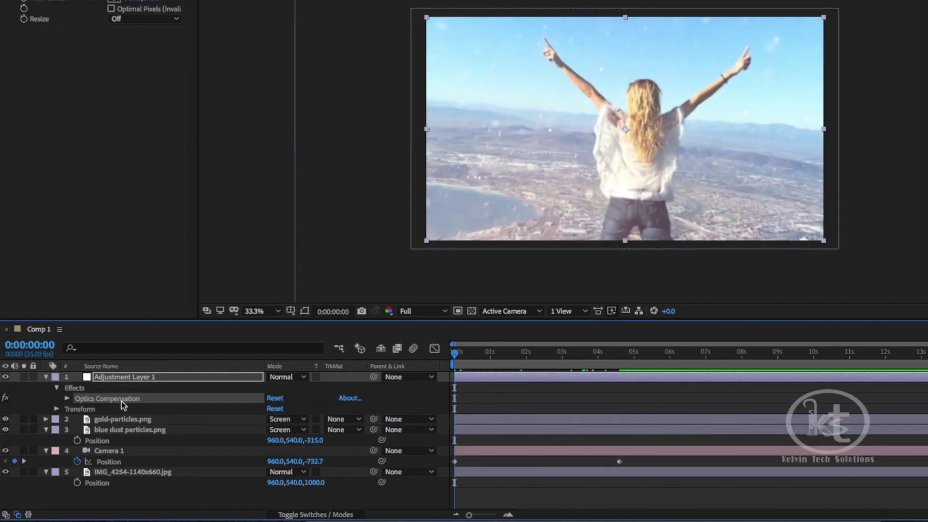
{"action": "left_click", "coordinate": [66, 398]}
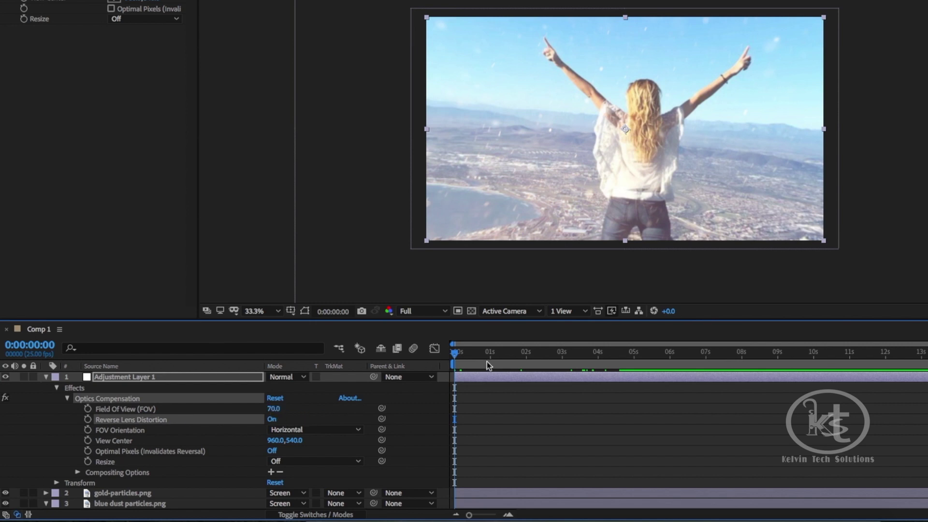
{"action": "left_click", "coordinate": [88, 409]}
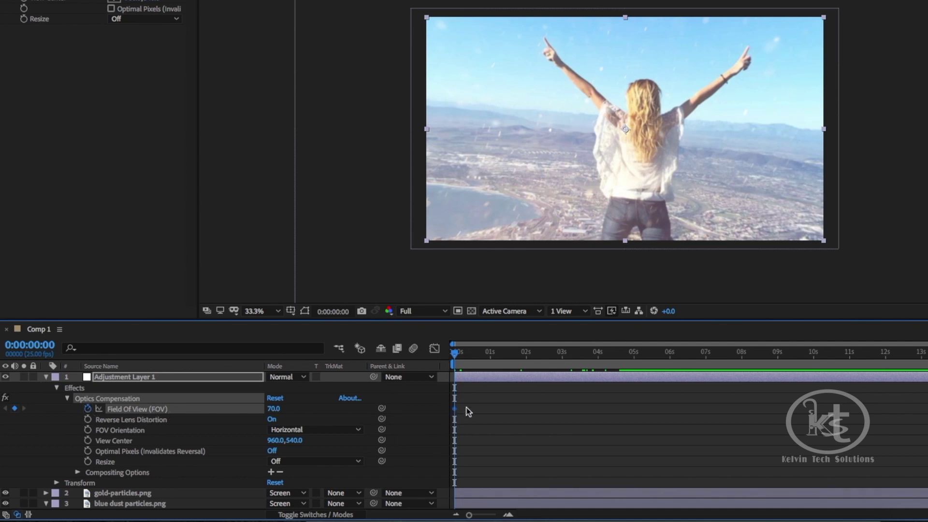
Set the adjustment layer's Field Of View to 0 at 0:00:01:09, check the motion and return to the first frame
{"action": "left_click_drag", "start_coordinate": [456, 356], "coordinate": [507, 382]}
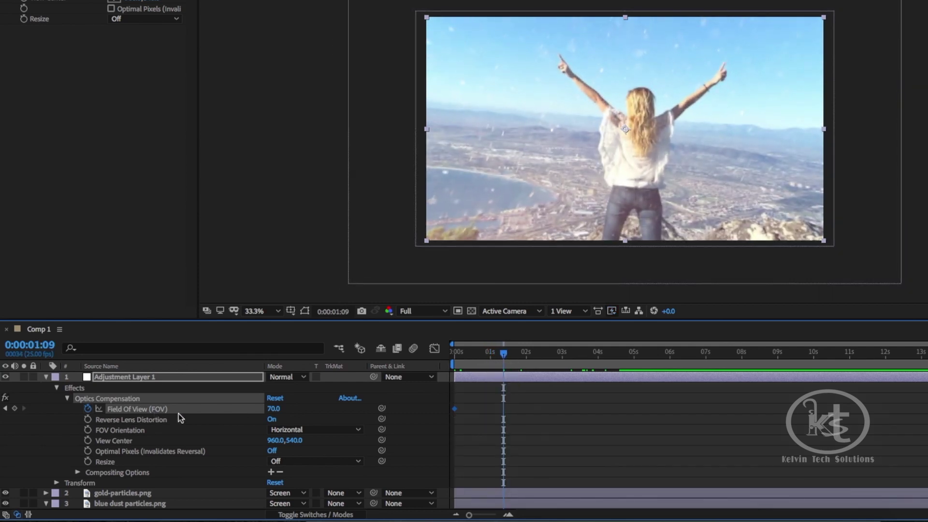
{"action": "left_click", "coordinate": [274, 410]}
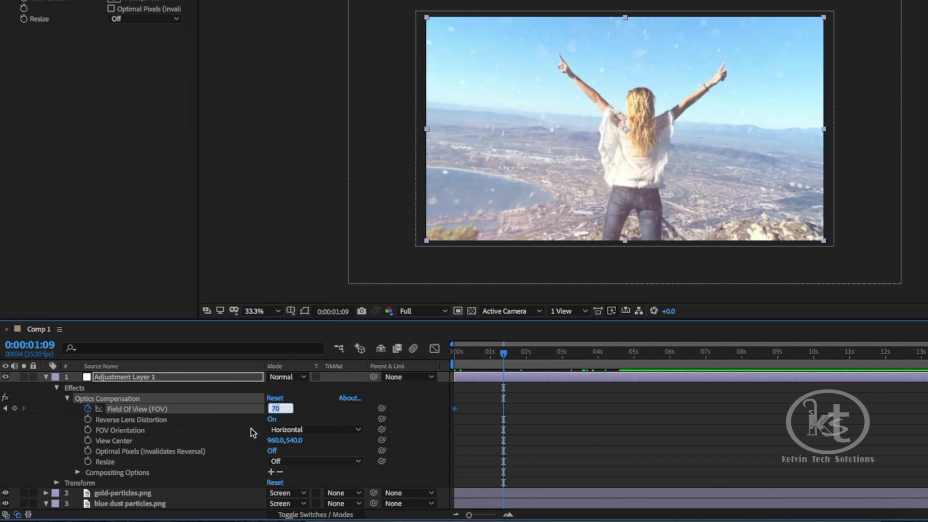
{"action": "type", "text": "0"}
{"action": "key", "text": "Return"}
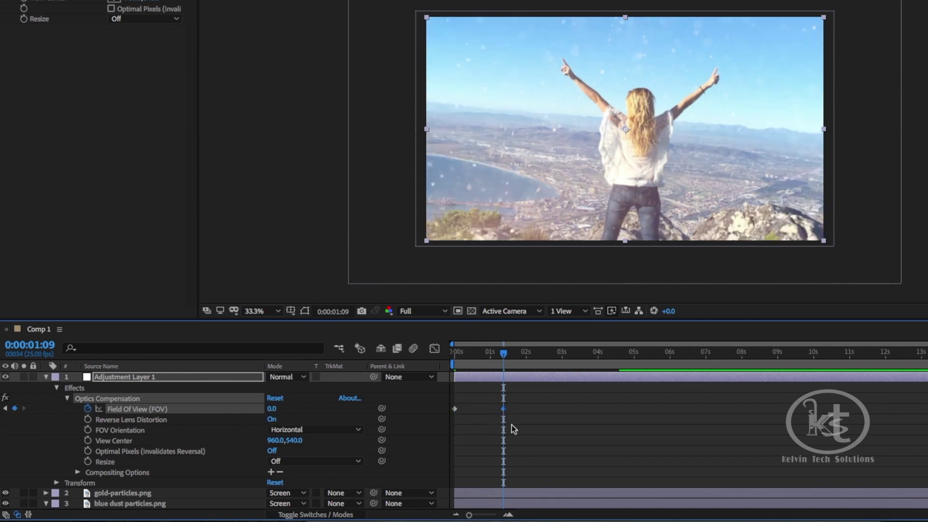
{"action": "left_click_drag", "start_coordinate": [507, 360], "coordinate": [453, 405]}
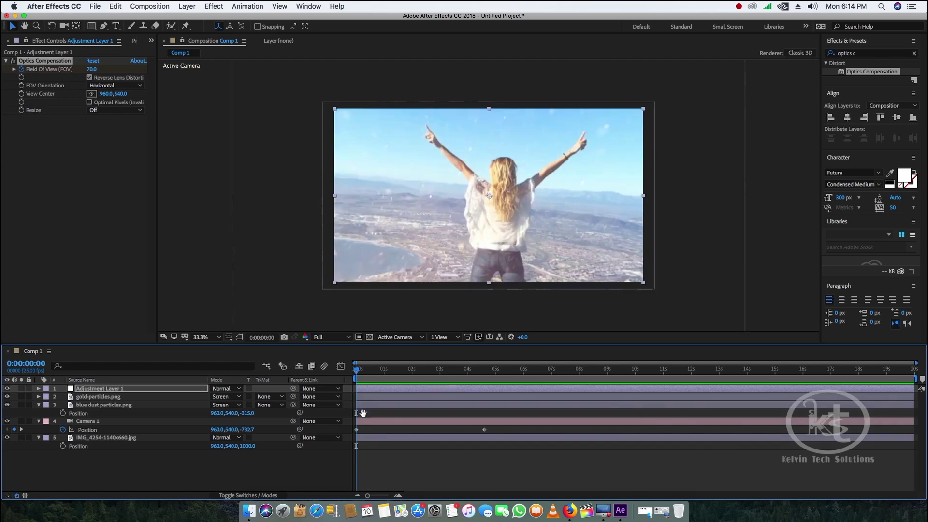
{"action": "left_click", "coordinate": [491, 370]}
{"action": "key", "text": "Home"}
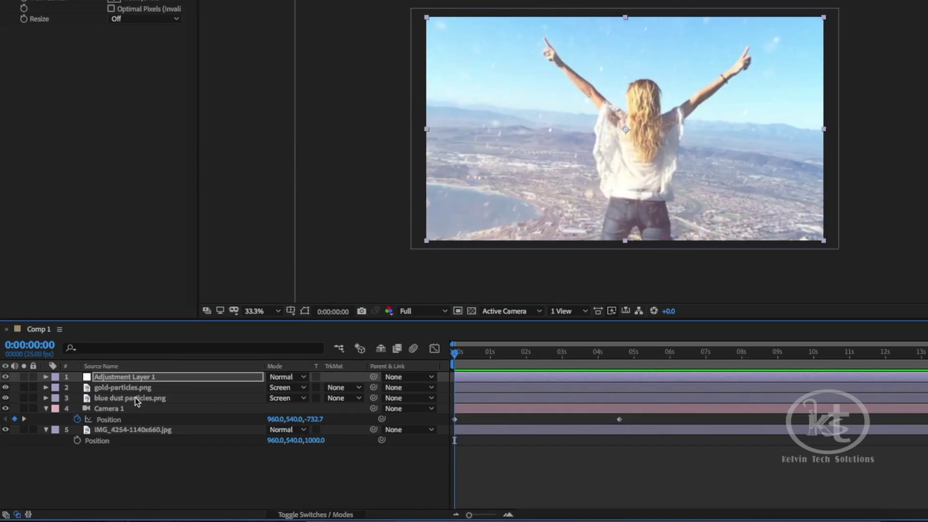
Add the expression wiggle(.5,20) to the blue dust particles layer's position and preview the animation
{"action": "left_click", "coordinate": [136, 398]}
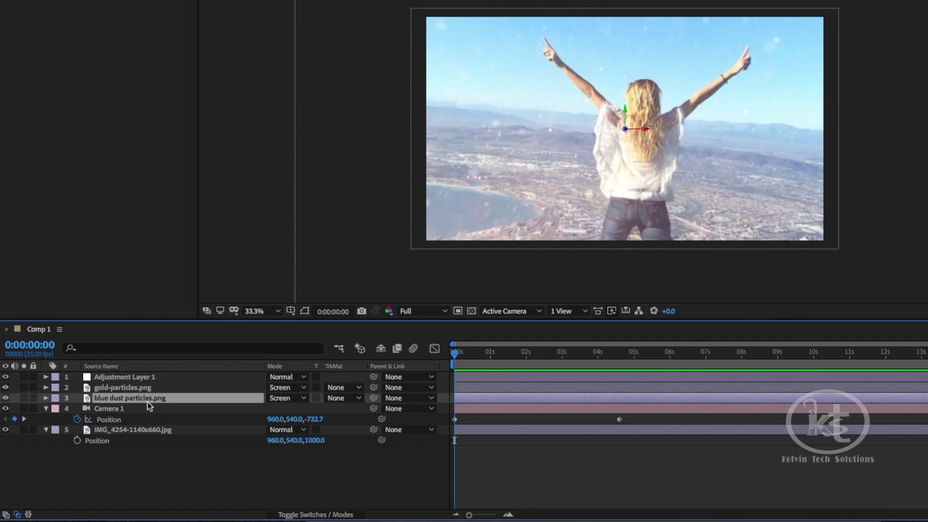
{"action": "key", "text": "p"}
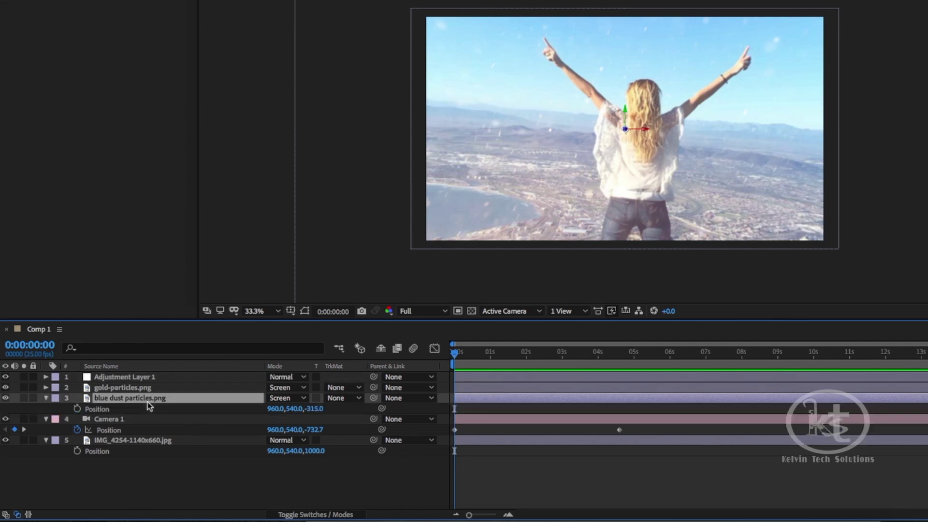
{"action": "left_click", "coordinate": [77, 409], "text": "alt"}
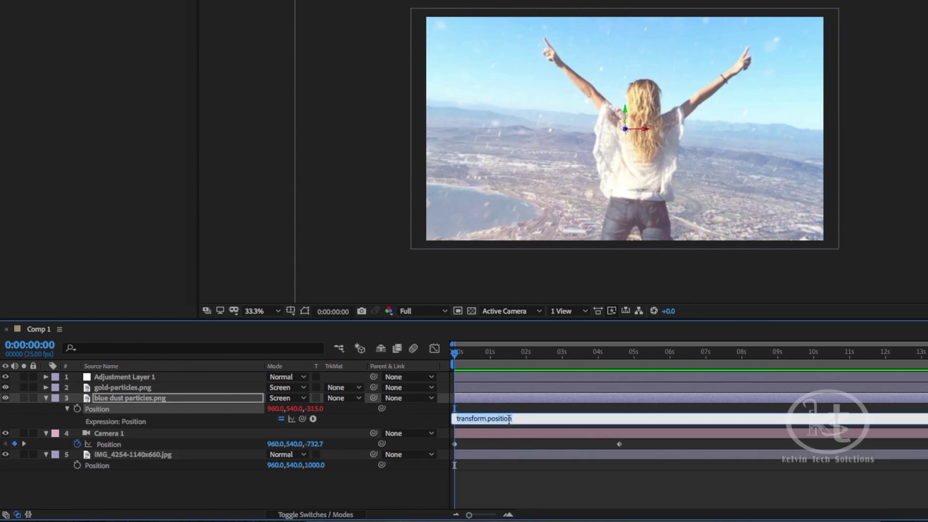
{"action": "type", "text": "wiggle(.5,20"}
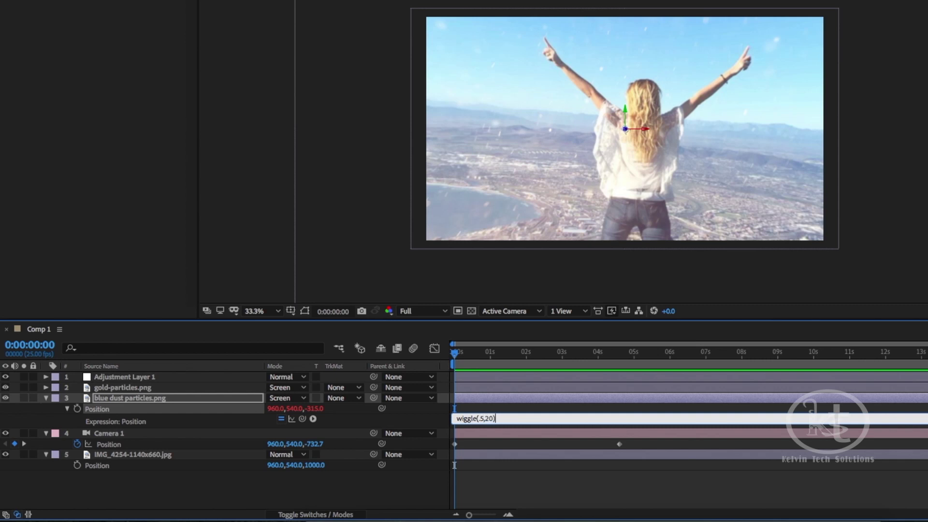
{"action": "left_click", "coordinate": [510, 442]}
{"action": "key", "text": "space"}
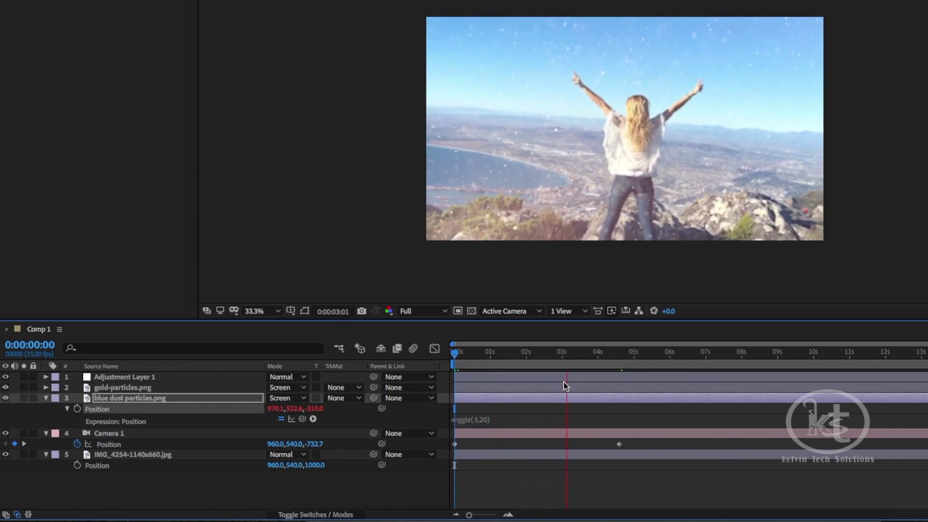
{"action": "key", "text": "space"}
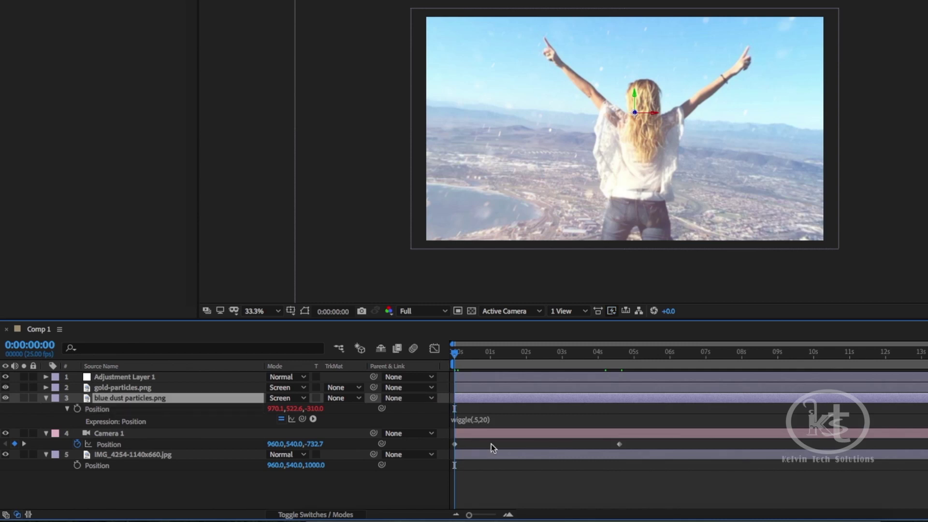
Copy the wiggle(.5,20) expression from the blue dust particles layer to the position of the IMG_4254-1140x660.jpg layer
{"action": "left_click", "coordinate": [493, 419]}
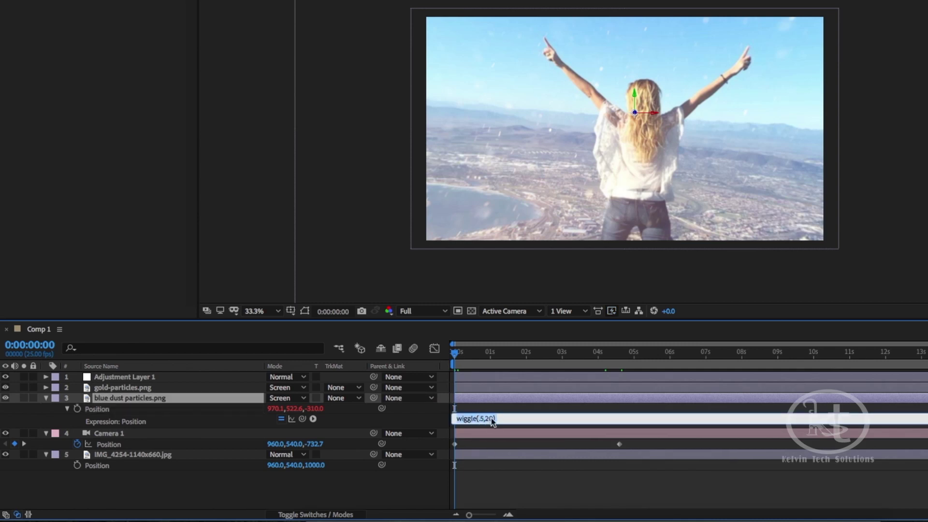
{"action": "right_click", "coordinate": [493, 418]}
{"action": "left_click", "coordinate": [512, 346]}
{"action": "left_click", "coordinate": [141, 458]}
{"action": "key", "text": "p"}
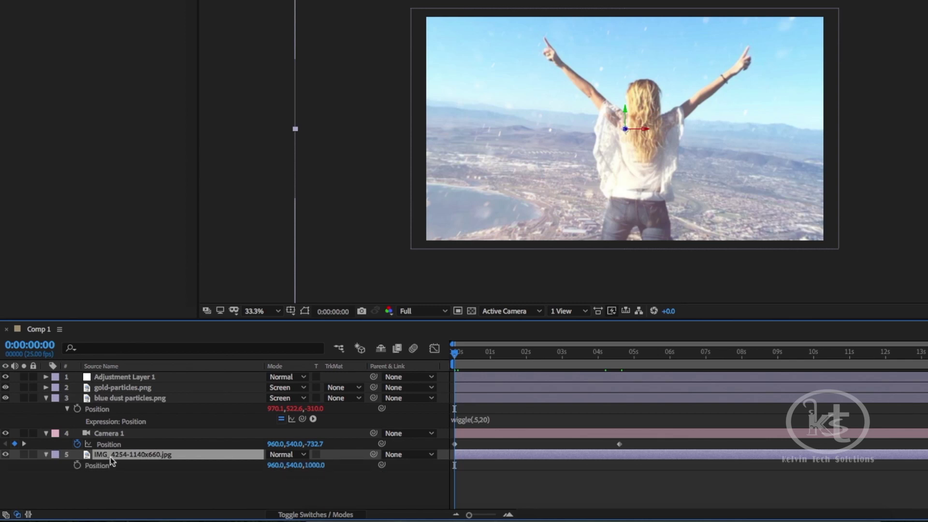
{"action": "left_click", "coordinate": [77, 466], "text": "alt"}
{"action": "left_click", "coordinate": [506, 475]}
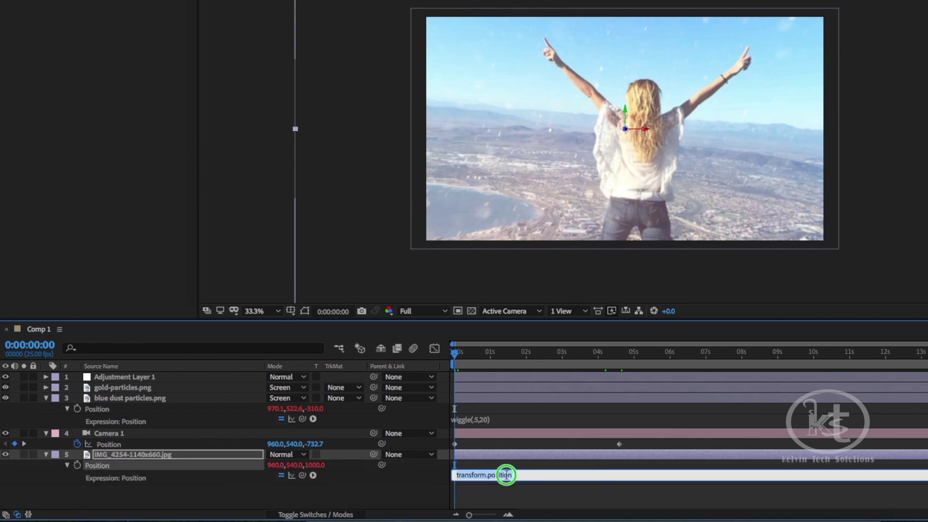
{"action": "right_click", "coordinate": [506, 475]}
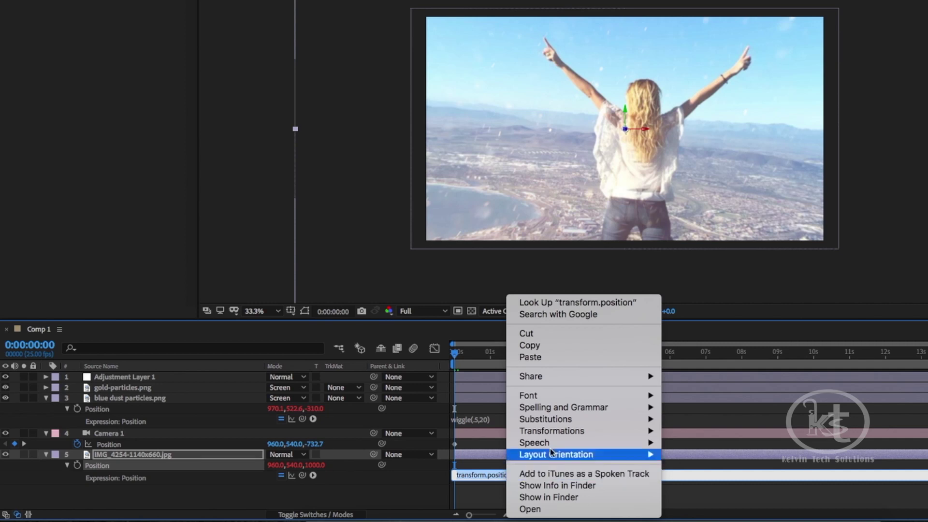
{"action": "left_click", "coordinate": [551, 360]}
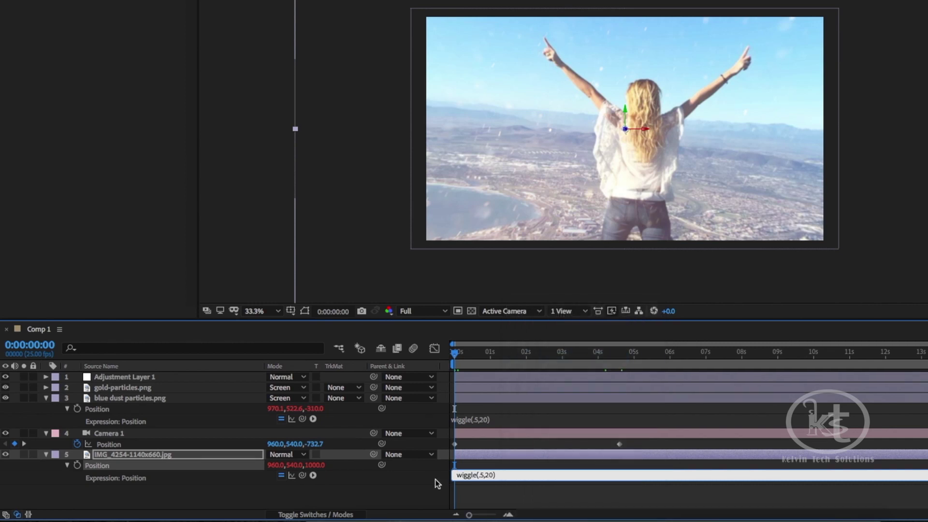
Add the copied wiggle(.5,20) expression to the gold-particles layer's position
{"action": "left_click", "coordinate": [120, 388]}
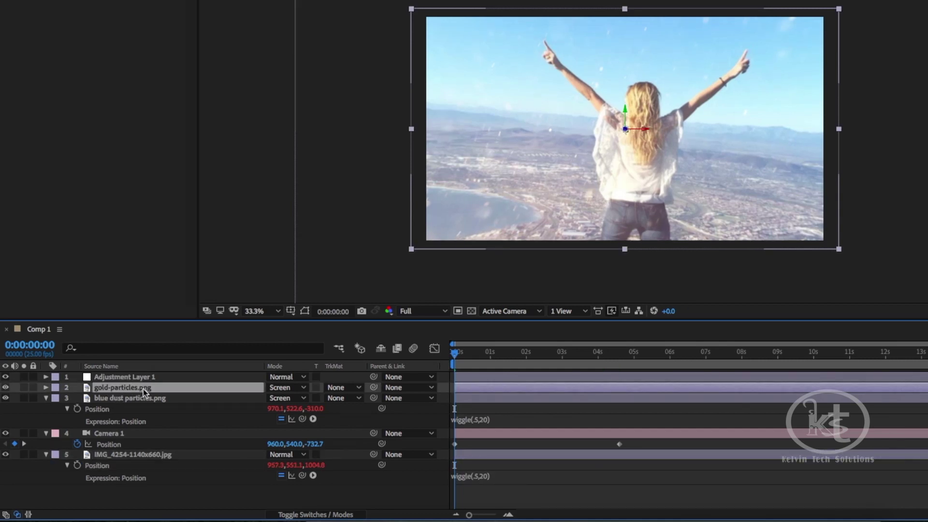
{"action": "key", "text": "p"}
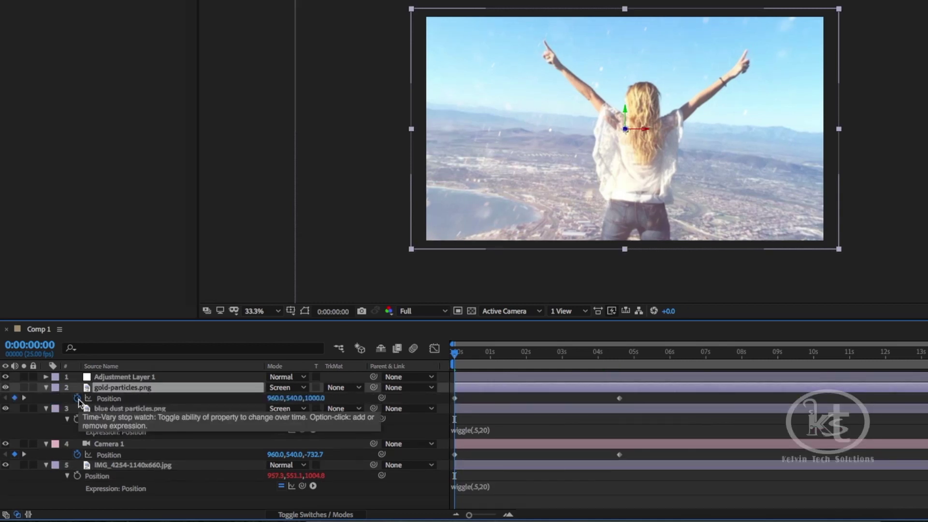
{"action": "left_click", "coordinate": [78, 400], "text": "alt"}
{"action": "right_click", "coordinate": [537, 410]}
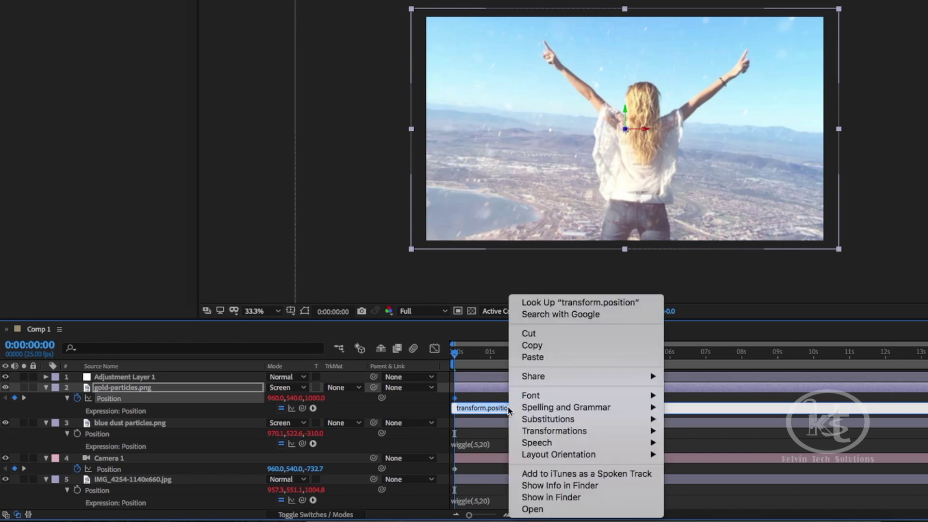
{"action": "left_click", "coordinate": [554, 358]}
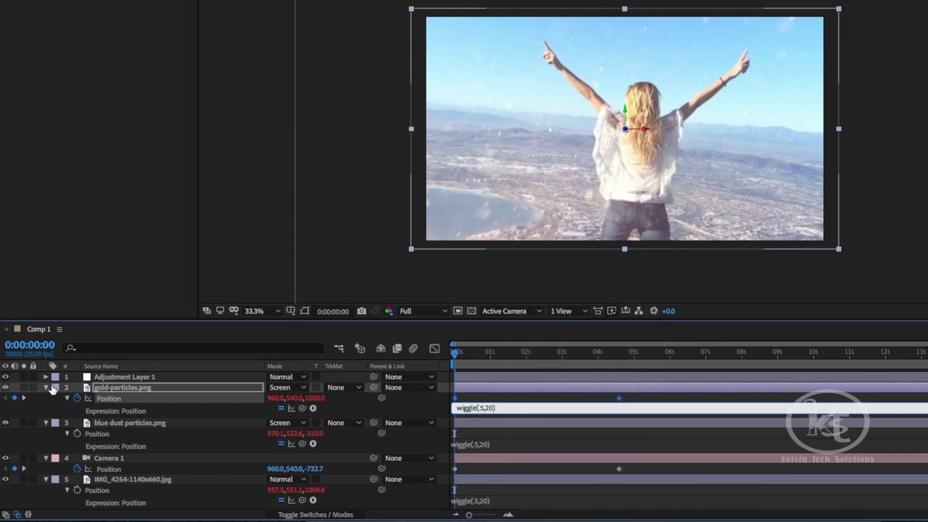
Collapse the properties of all layers and preview the complete animation in Comp 1
{"action": "left_click", "coordinate": [47, 387]}
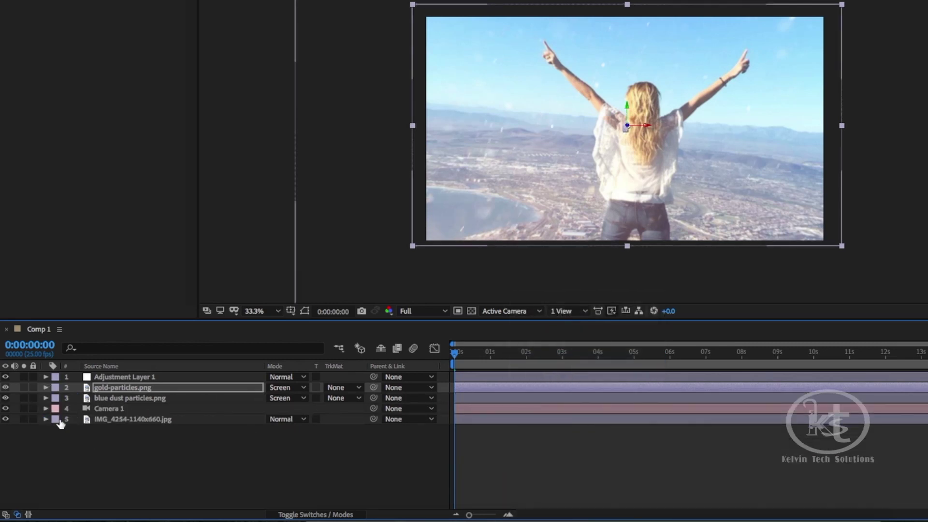
{"action": "key", "text": "space"}
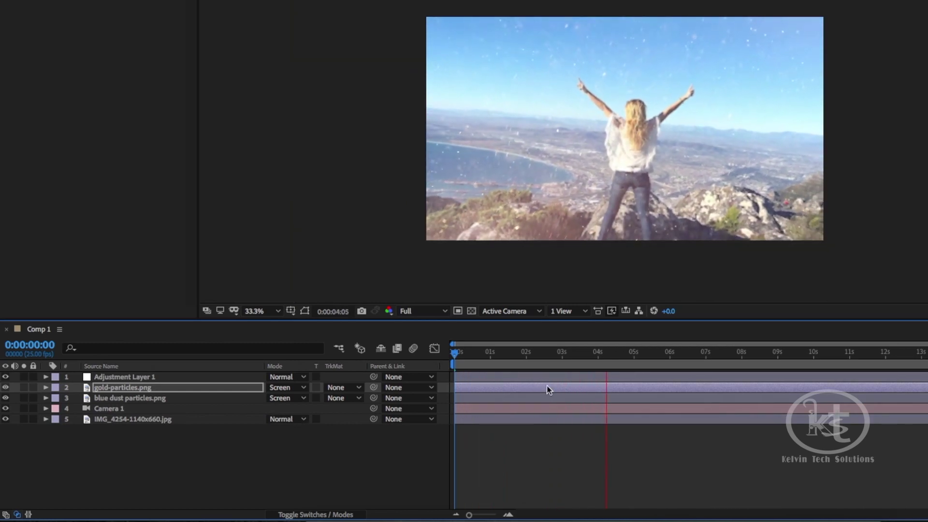
{"action": "key", "text": "space"}
{"action": "key", "text": "space"}
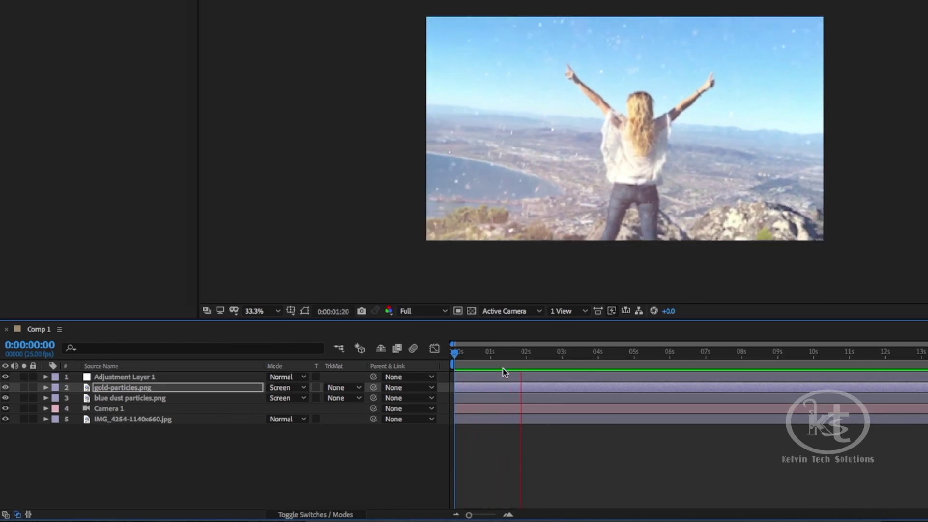
{"action": "key", "text": "space"}
Pre-compose all five layers of Comp 1 into a new composition named Slide 1, moving all attributes into it
{"action": "left_click_drag", "start_coordinate": [149, 443], "coordinate": [148, 373]}
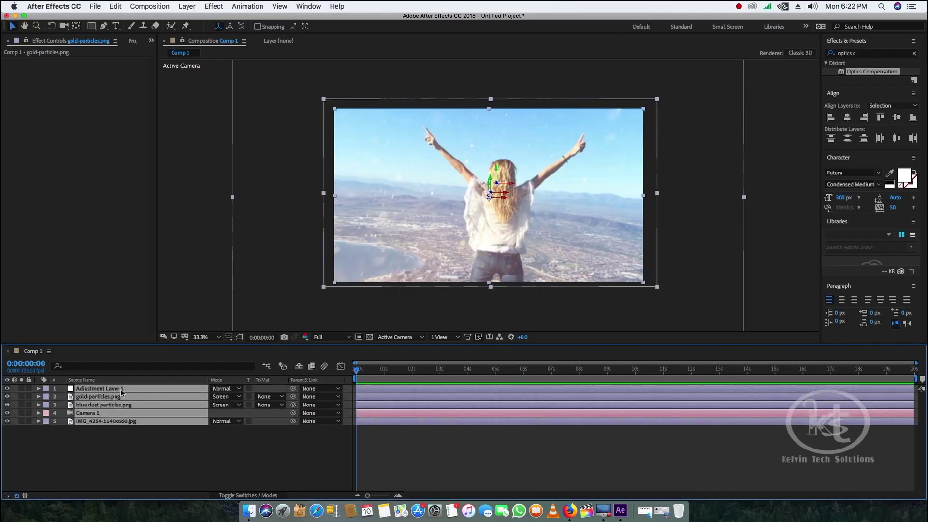
{"action": "right_click", "coordinate": [121, 392]}
{"action": "left_click", "coordinate": [146, 458]}
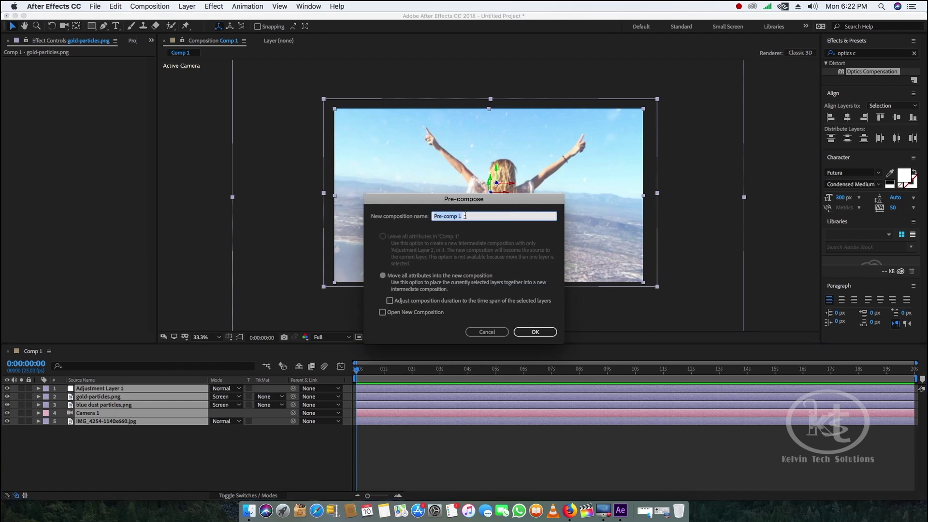
{"action": "type", "text": "Slide 1"}
{"action": "left_click", "coordinate": [536, 332]}
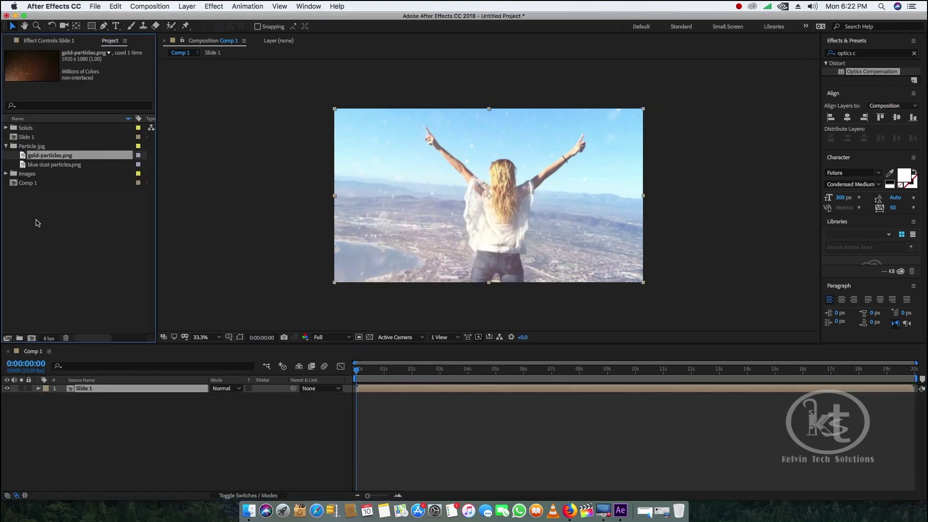
Duplicate the Slide 1 composition, place the copy Slide 2 above Slide 1 in Comp 1 and open it
{"action": "left_click", "coordinate": [26, 137]}
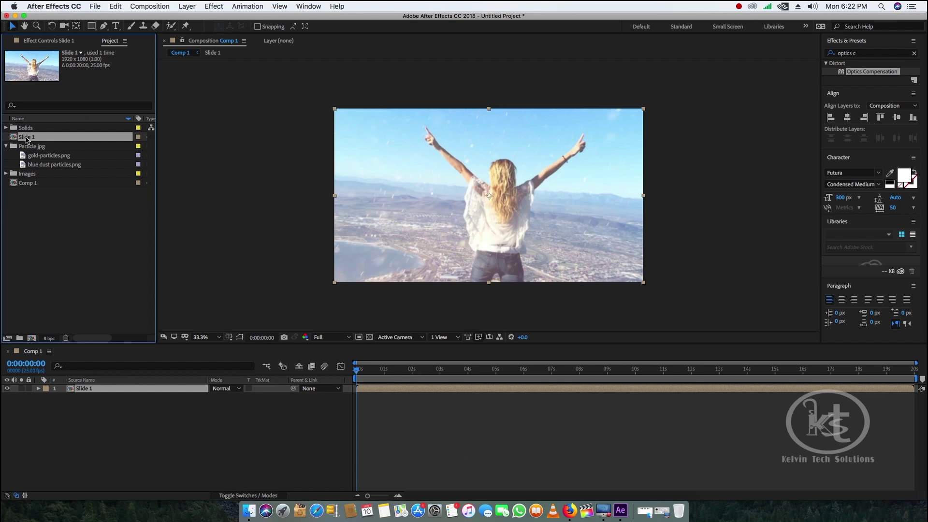
{"action": "key", "text": "super+d"}
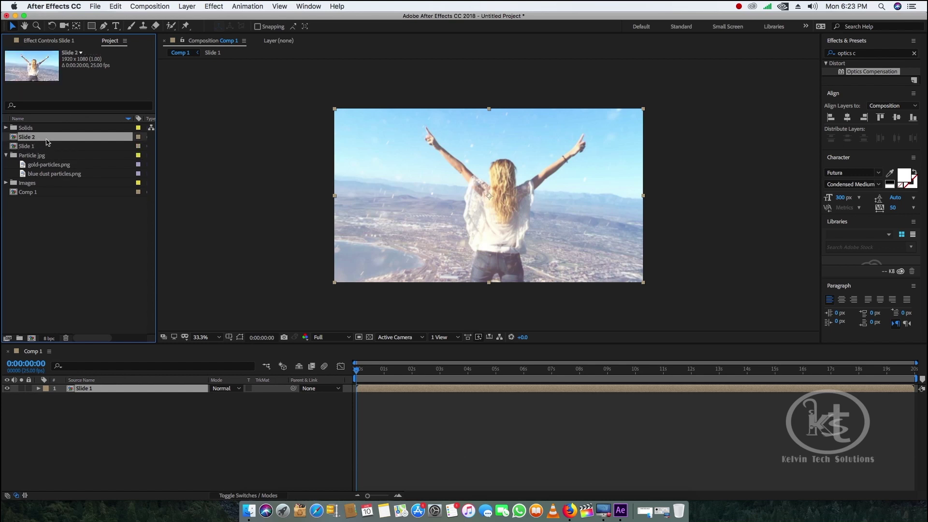
{"action": "left_click_drag", "start_coordinate": [34, 139], "coordinate": [89, 389]}
{"action": "double_click", "coordinate": [89, 388]}
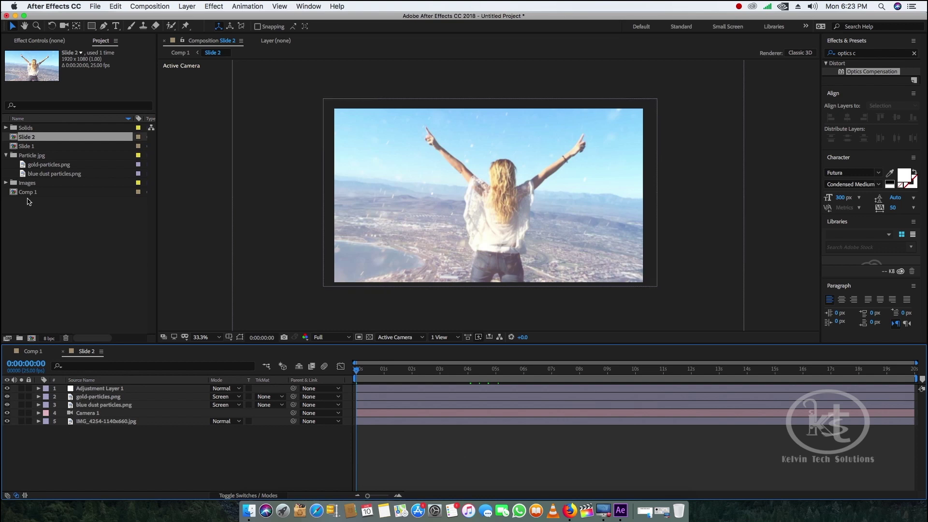
Add people-2604837_960_720.jpg from the Images folder beneath all layers of Slide 2 and hide the IMG_4254-1140x660.jpg layer
{"action": "left_click", "coordinate": [7, 183]}
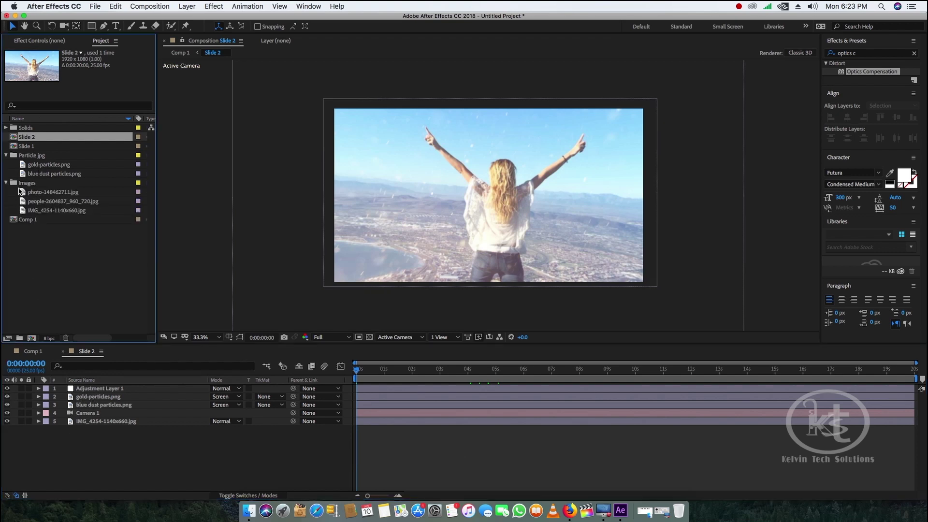
{"action": "left_click", "coordinate": [52, 192]}
{"action": "left_click", "coordinate": [48, 202]}
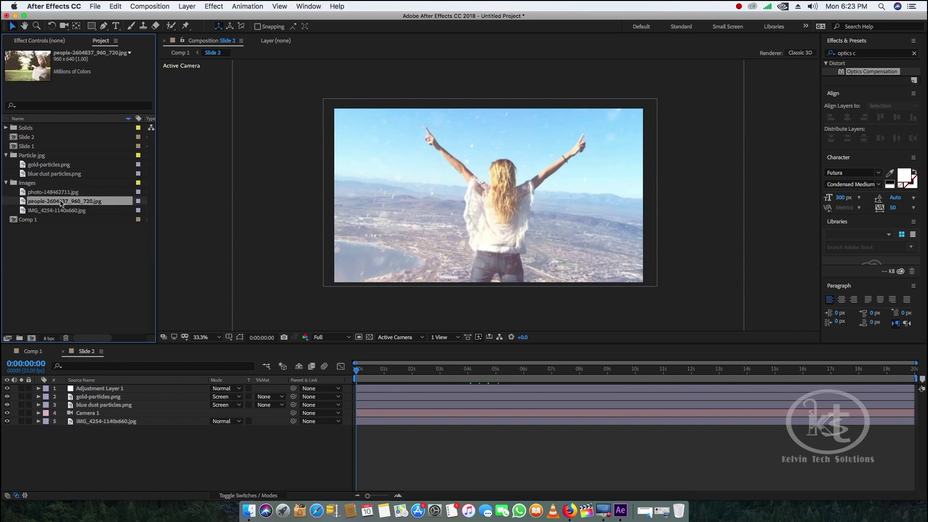
{"action": "left_click_drag", "start_coordinate": [57, 203], "coordinate": [99, 429]}
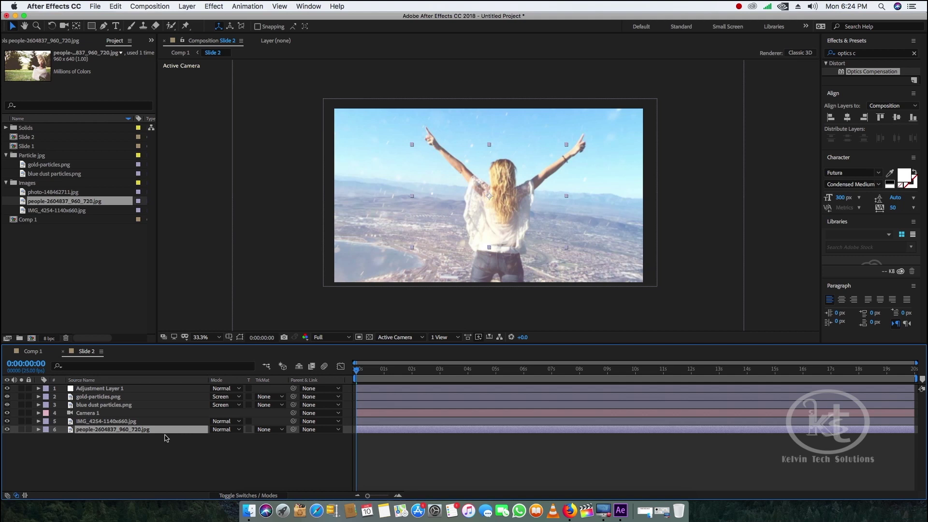
{"action": "left_click", "coordinate": [8, 421]}
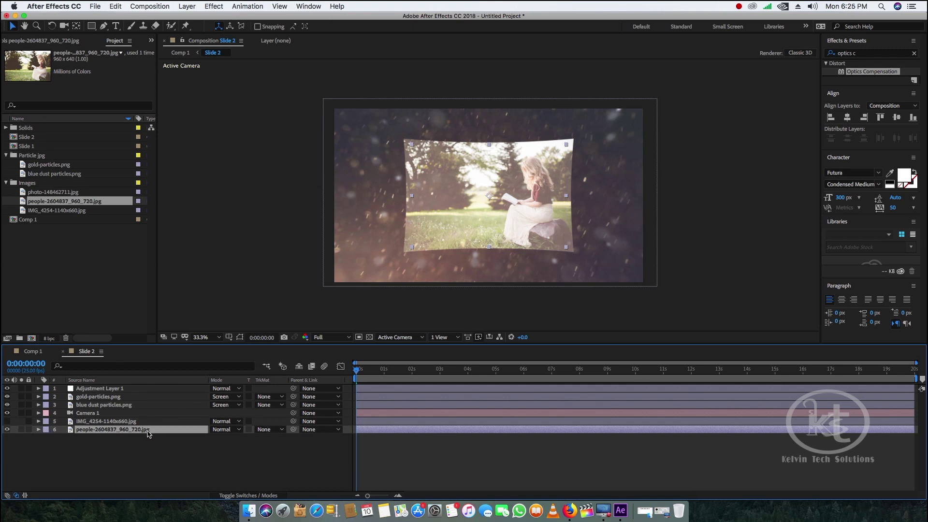
Make the people-2604837_960_720.jpg layer 3D, check the camera motion and return to the first frame
{"action": "left_click", "coordinate": [254, 496]}
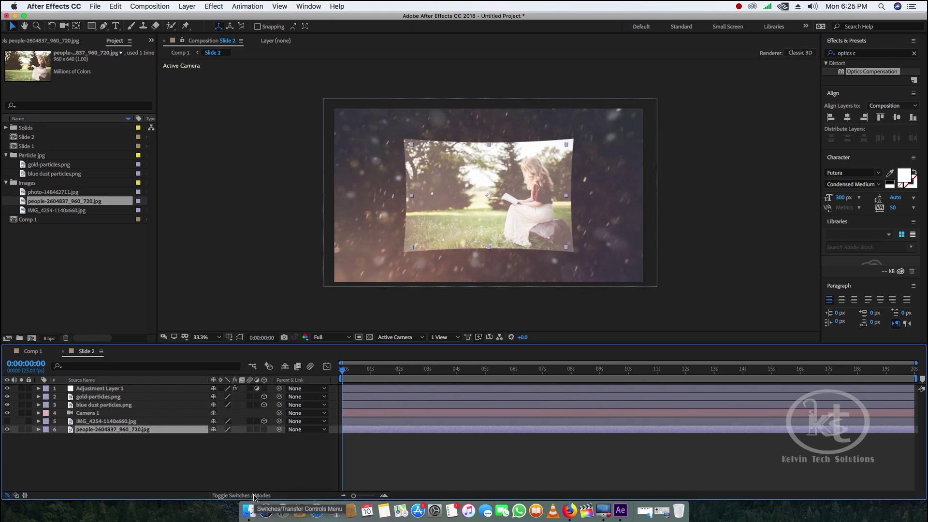
{"action": "left_click", "coordinate": [265, 430]}
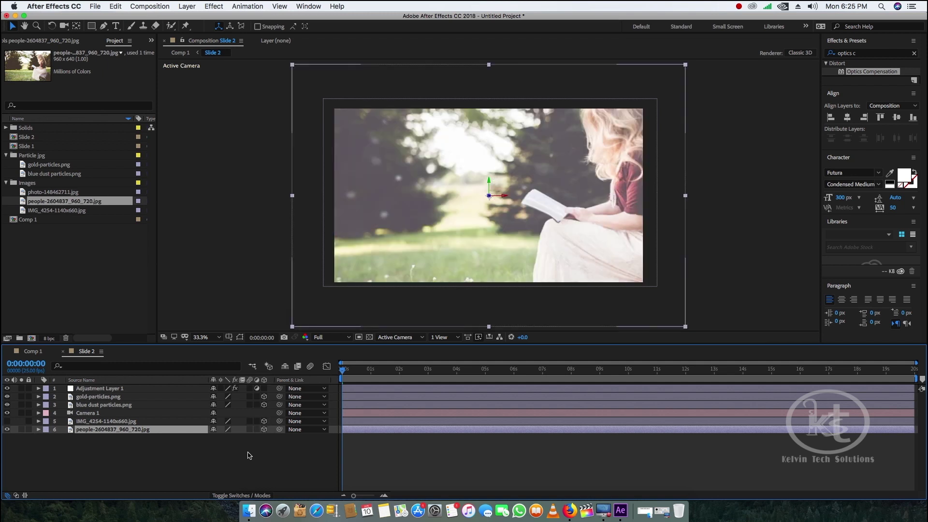
{"action": "key", "text": "space"}
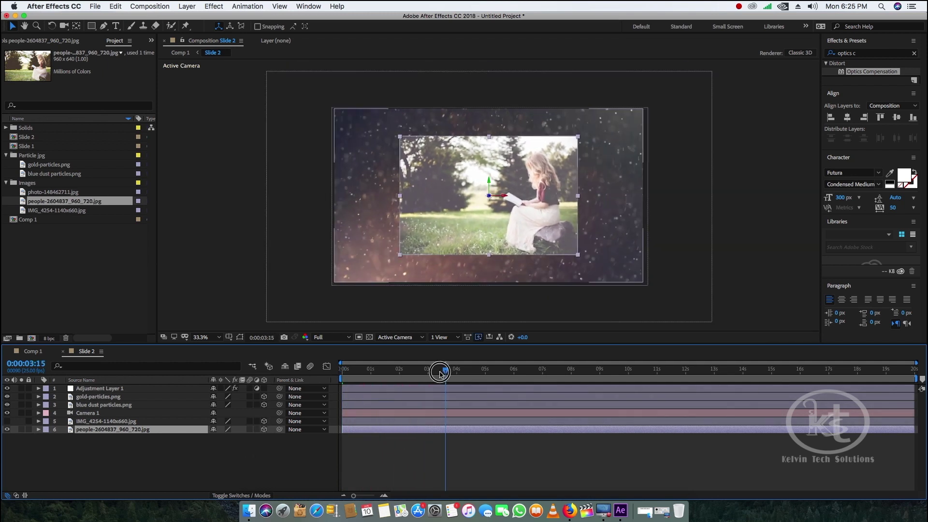
{"action": "key", "text": "space"}
{"action": "left_click_drag", "start_coordinate": [369, 367], "coordinate": [344, 397]}
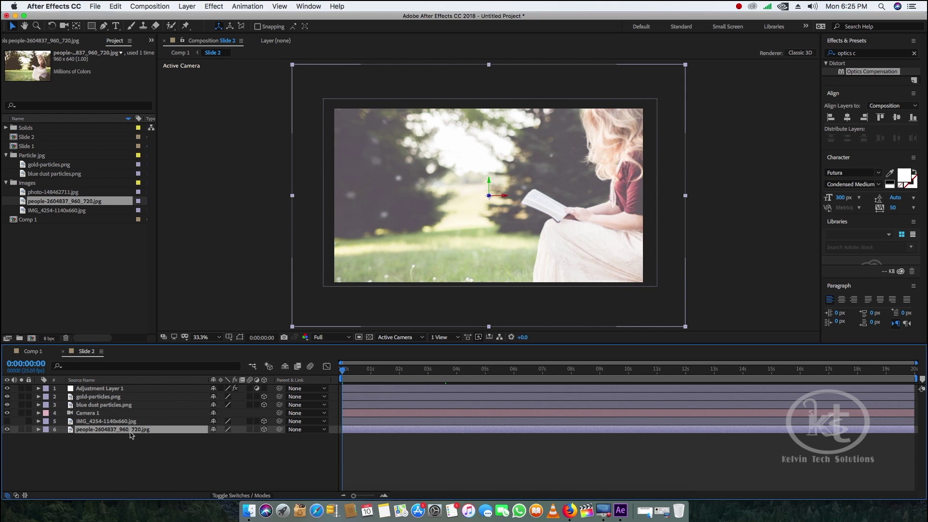
Scale the people-2604837_960_720.jpg layer to 212% and preview the camera move
{"action": "key", "text": "s"}
{"action": "left_click_drag", "start_coordinate": [253, 437], "coordinate": [319, 452]}
{"action": "key", "text": "space"}
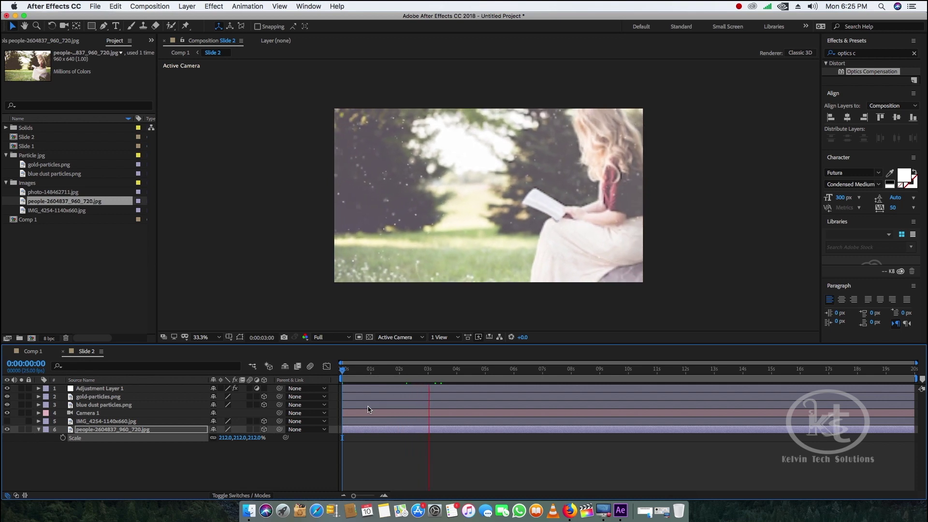
{"action": "left_click_drag", "start_coordinate": [507, 370], "coordinate": [335, 399]}
{"action": "key", "text": "space"}
Set the people-2604837_960_720.jpg layer's Z position to 1000 and enlarge the photo well beyond the frame edges
{"action": "left_click", "coordinate": [137, 429]}
{"action": "key", "text": "s"}
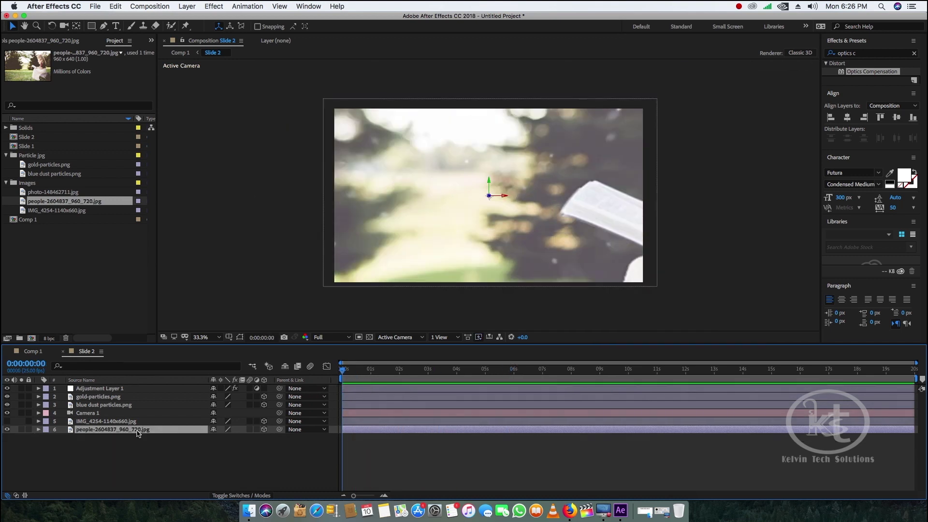
{"action": "key", "text": "p"}
{"action": "left_click", "coordinate": [243, 438]}
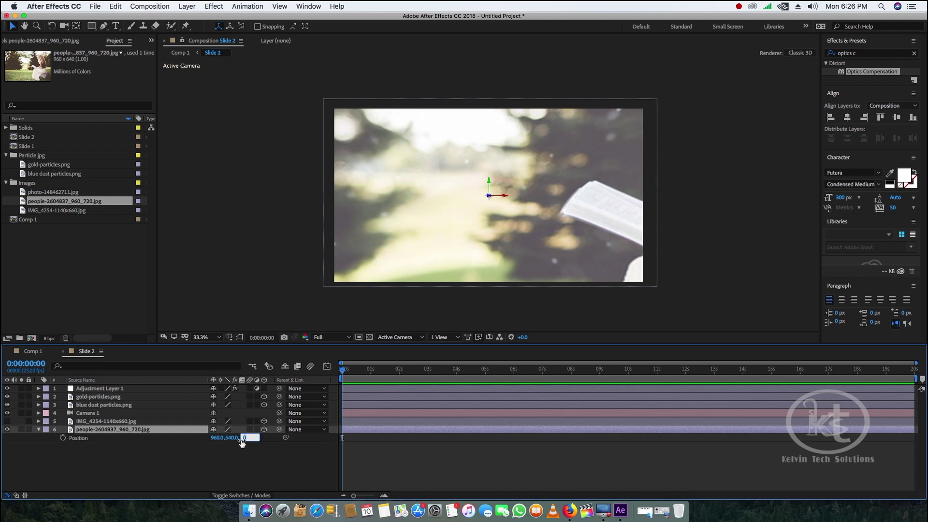
{"action": "type", "text": "1000"}
{"action": "key", "text": "Return"}
{"action": "left_click_drag", "start_coordinate": [311, 315], "coordinate": [175, 344]}
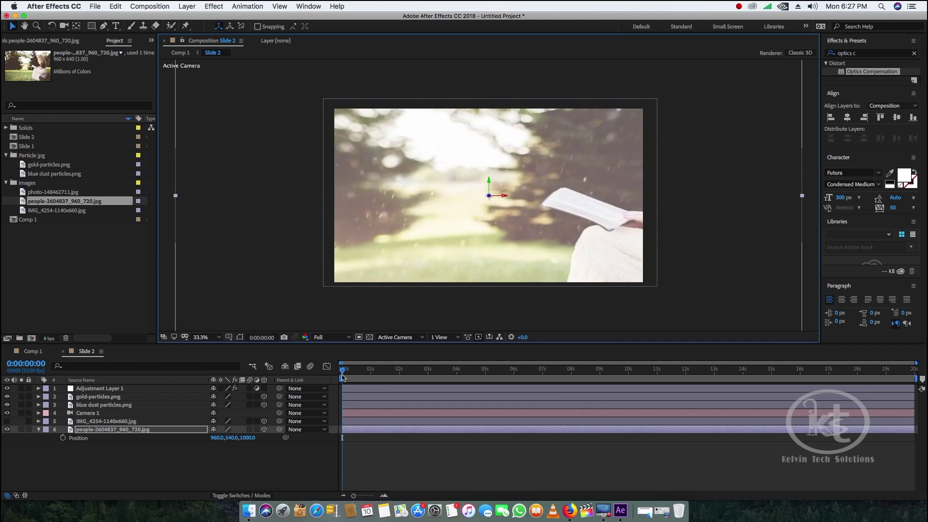
Paste the wiggle(.5,20) expression onto the people-2604837_960_720.jpg layer's position and preview Slide 2
{"action": "left_click", "coordinate": [63, 438], "text": "alt"}
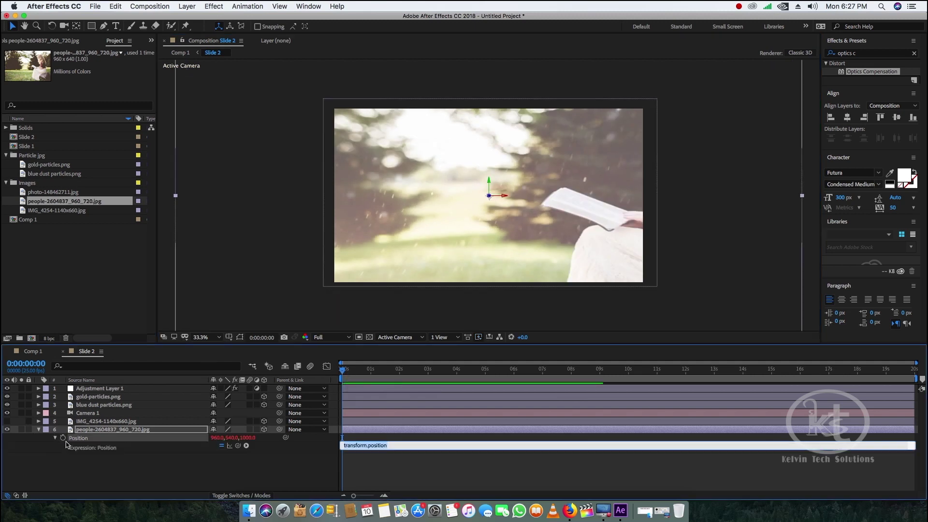
{"action": "right_click", "coordinate": [379, 444]}
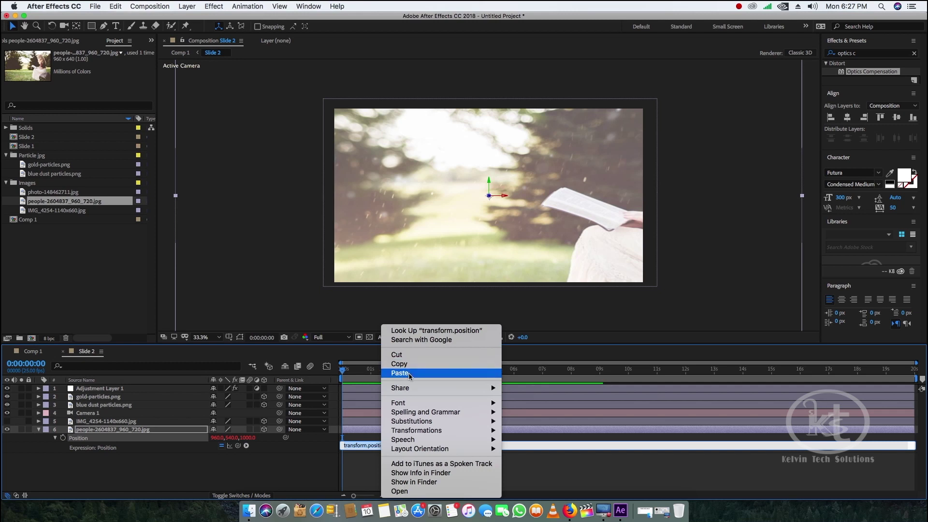
{"action": "left_click", "coordinate": [408, 374]}
{"action": "left_click", "coordinate": [343, 372]}
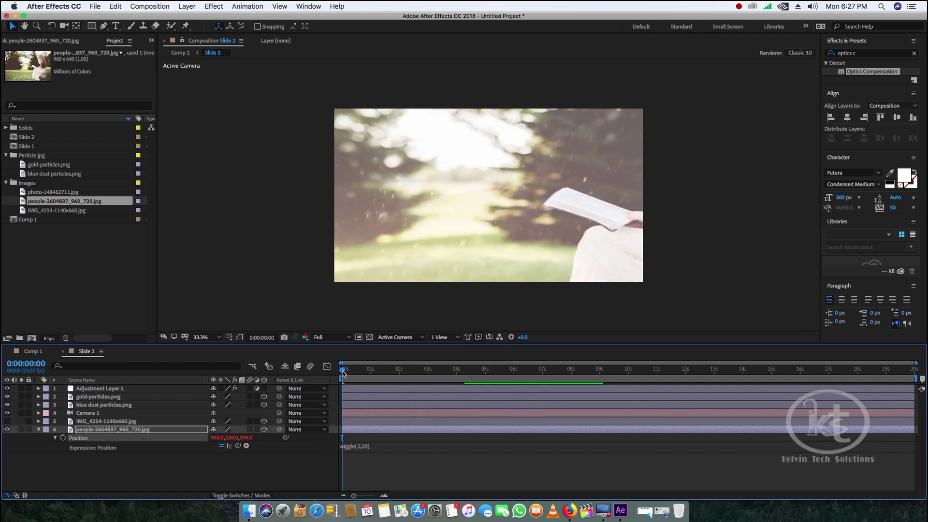
{"action": "key", "text": "space"}
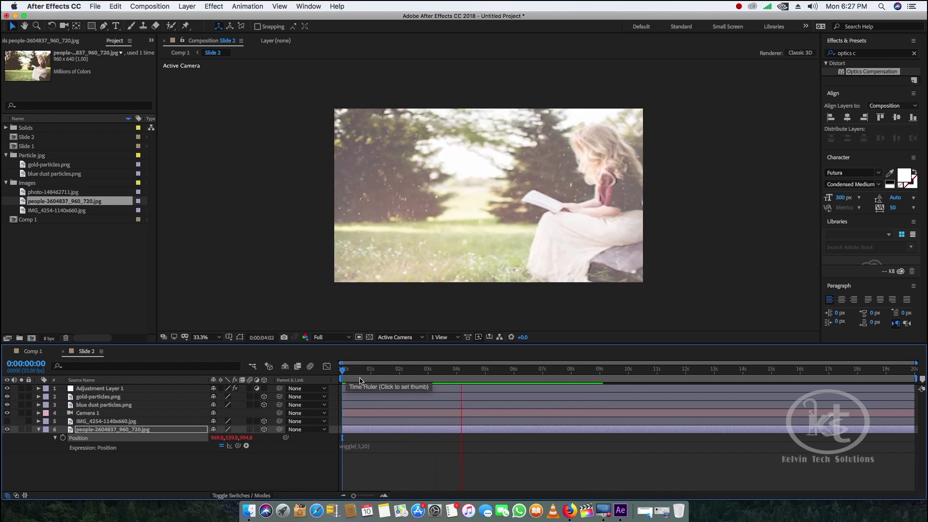
{"action": "key", "text": "space"}
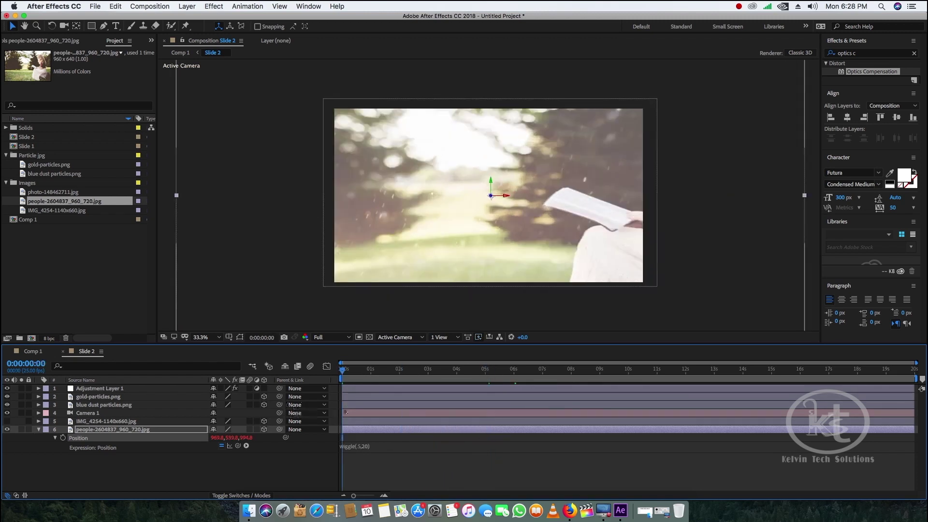
Delete the hidden IMG_4254-1140x660.jpg layer from Slide 2
{"action": "key", "text": "s"}
{"action": "left_click", "coordinate": [98, 423]}
{"action": "key", "text": "Delete"}
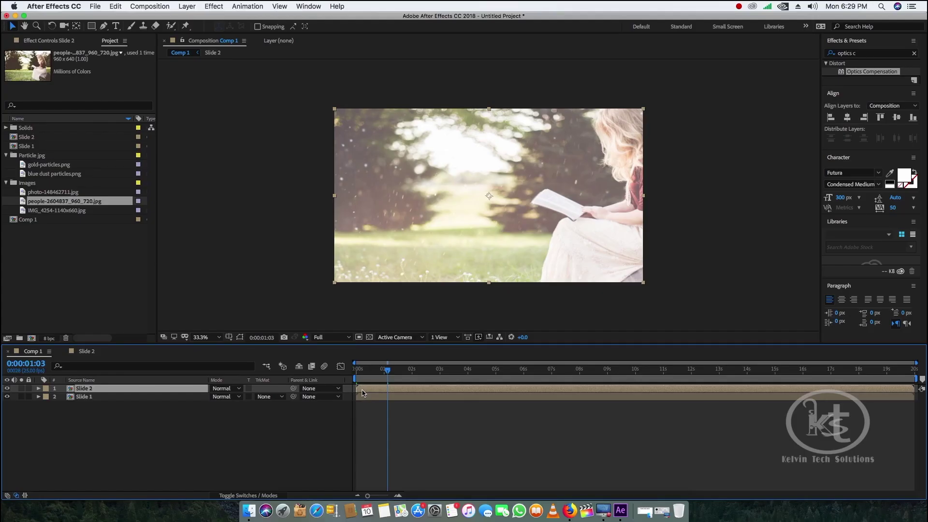
Shift the Slide 2 layer in Comp 1 to start at about 4.5 seconds and preview the sequence
{"action": "left_click_drag", "start_coordinate": [362, 390], "coordinate": [487, 384]}
{"action": "key", "text": "space"}
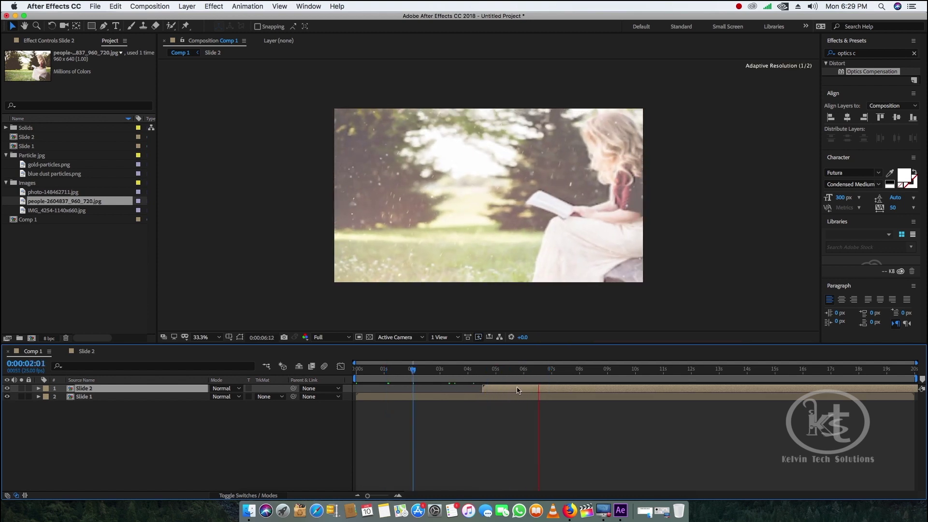
Duplicate the Slide 1 composition as Slide 3, add it at the top of Comp 1's layers and open it
{"action": "left_click", "coordinate": [33, 137]}
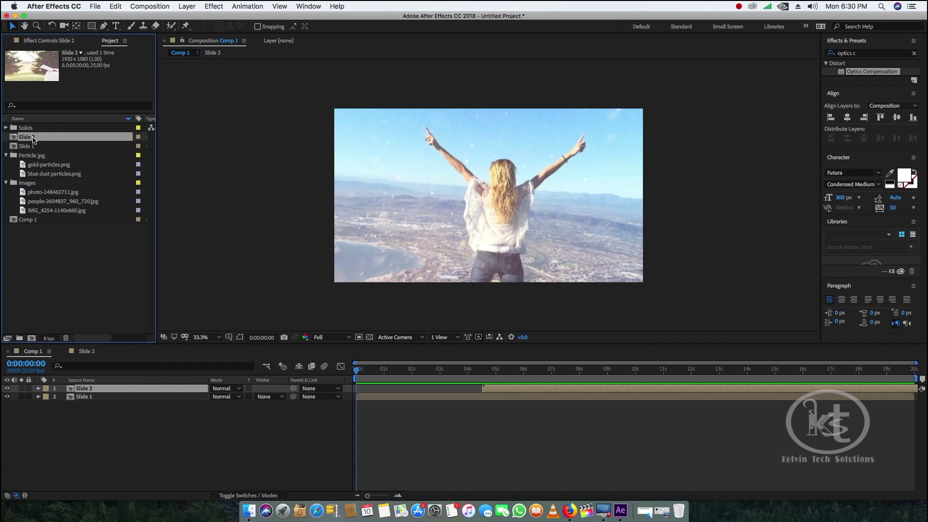
{"action": "left_click", "coordinate": [47, 146]}
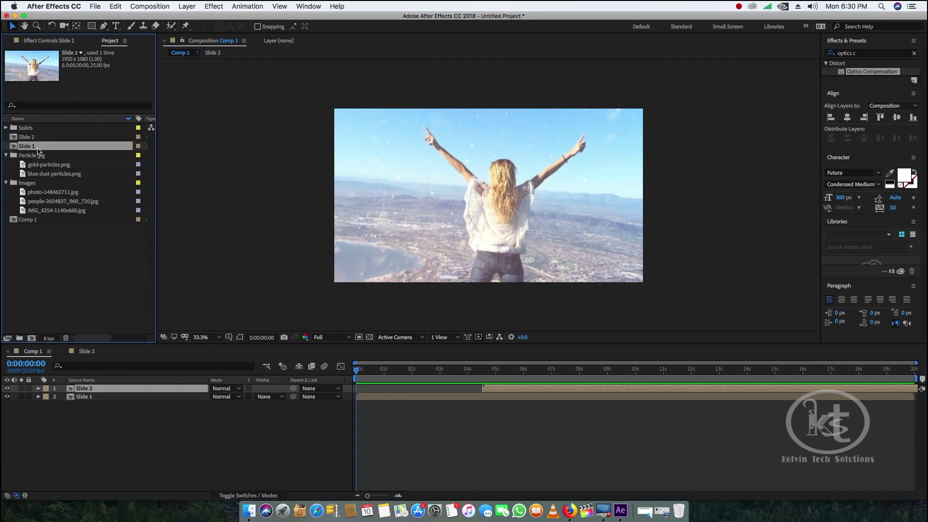
{"action": "key", "text": "super+d"}
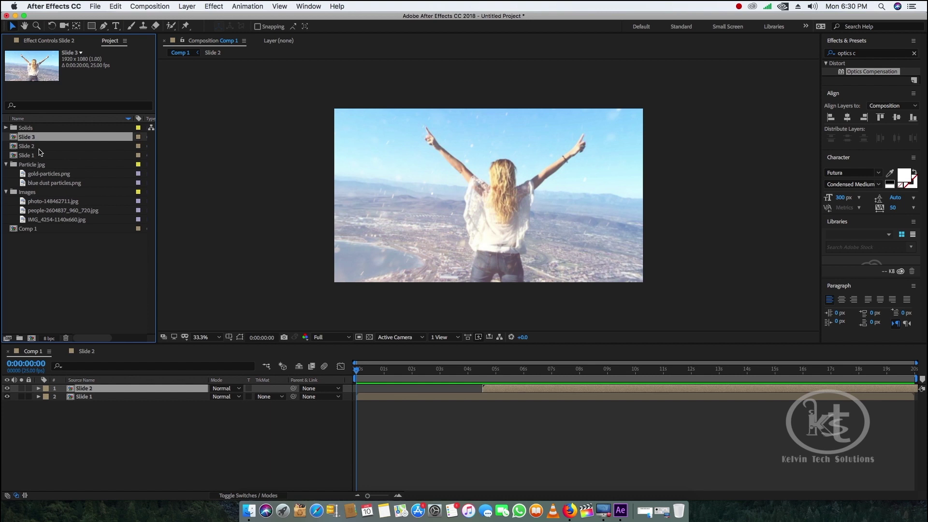
{"action": "left_click", "coordinate": [32, 354]}
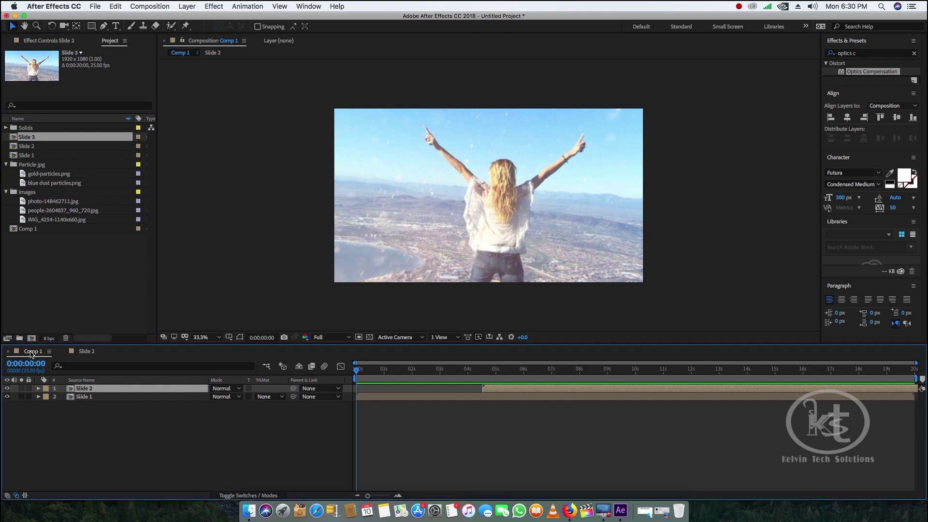
{"action": "left_click_drag", "start_coordinate": [27, 139], "coordinate": [87, 390]}
{"action": "double_click", "coordinate": [87, 389]}
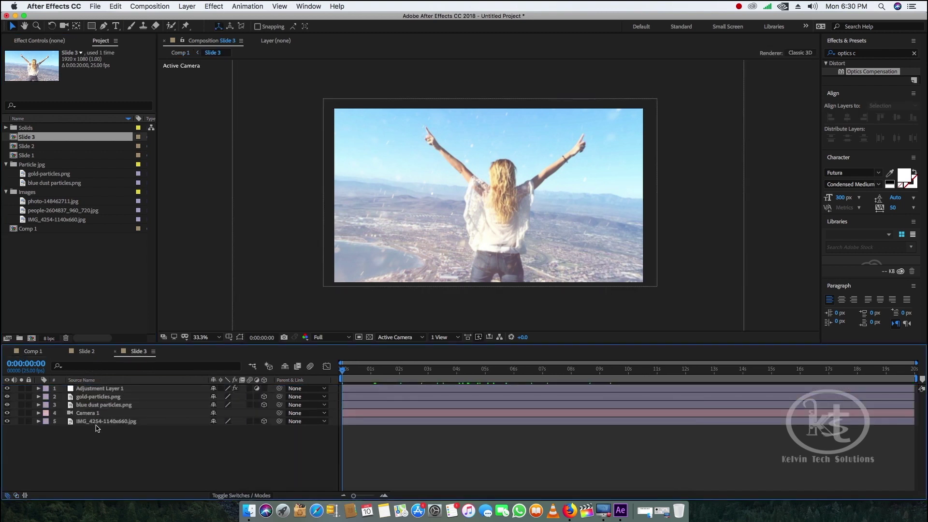
Add photo-148462711.jpg beneath all layers of Slide 3 and hide the IMG_4254-1140x660.jpg layer
{"action": "left_click", "coordinate": [39, 220]}
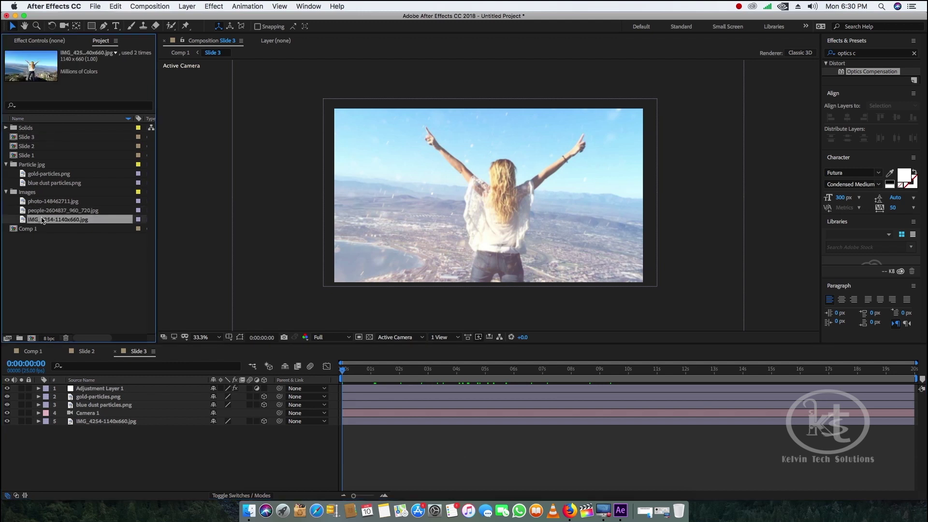
{"action": "left_click", "coordinate": [43, 211]}
{"action": "left_click_drag", "start_coordinate": [44, 202], "coordinate": [97, 437]}
{"action": "left_click", "coordinate": [7, 421]}
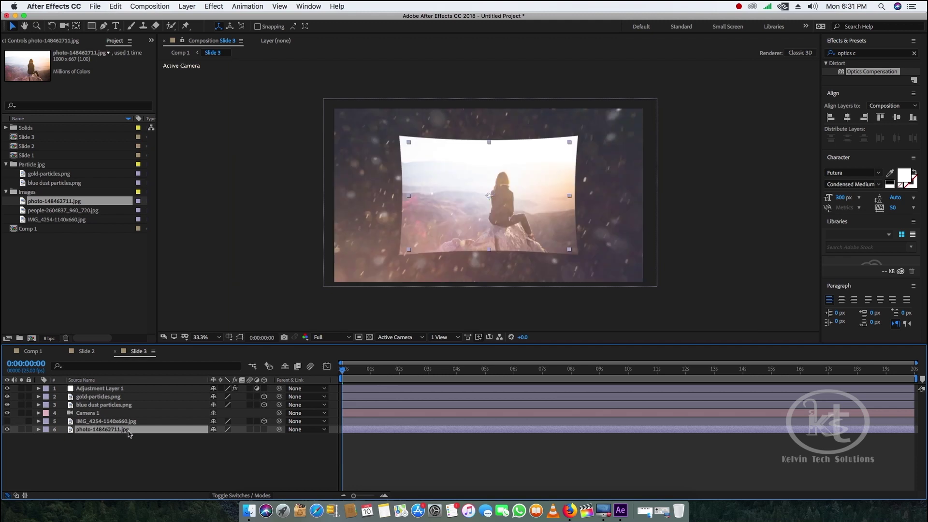
Scale the photo-148462711.jpg layer to 253% at the start of Slide 3 with a Scale keyframe
{"action": "key", "text": "ctrl+Up"}
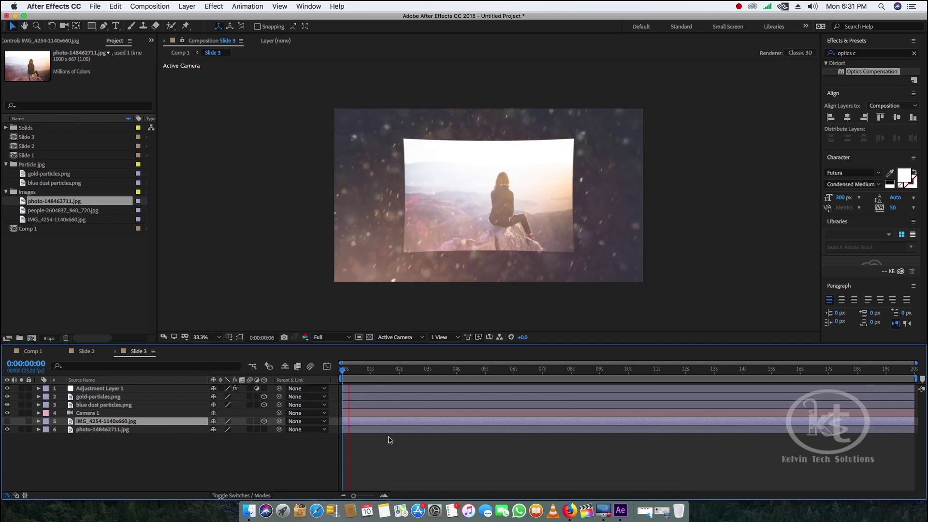
{"action": "left_click", "coordinate": [102, 430]}
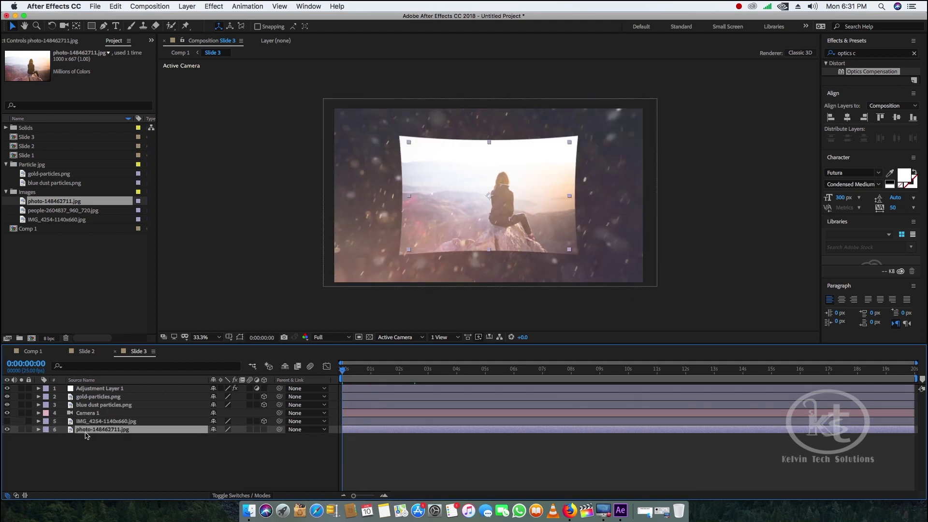
{"action": "key", "text": "s"}
{"action": "left_click_drag", "start_coordinate": [241, 441], "coordinate": [338, 463]}
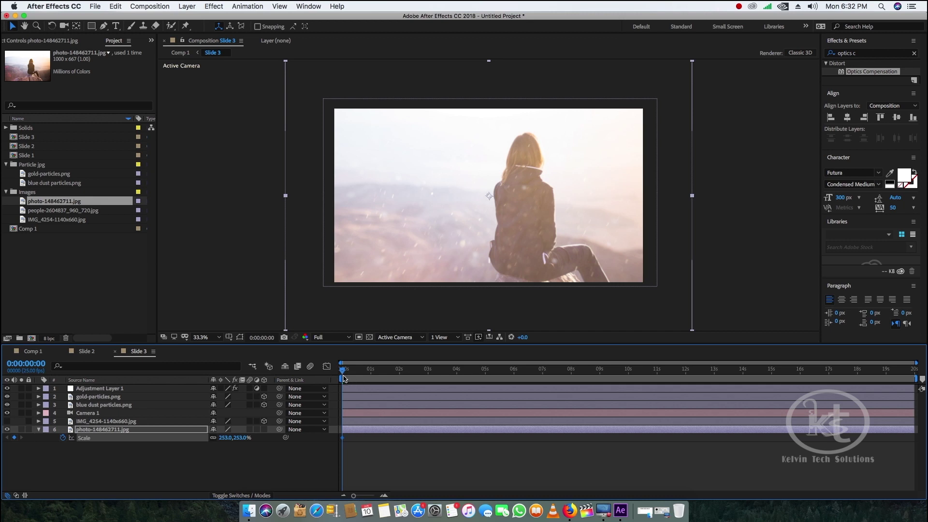
Keyframe a smaller scale for the photo-148462711.jpg layer at 0:00:04:15 and preview Slide 3 from its start
{"action": "left_click", "coordinate": [39, 413]}
{"action": "left_click_drag", "start_coordinate": [343, 370], "coordinate": [474, 392]}
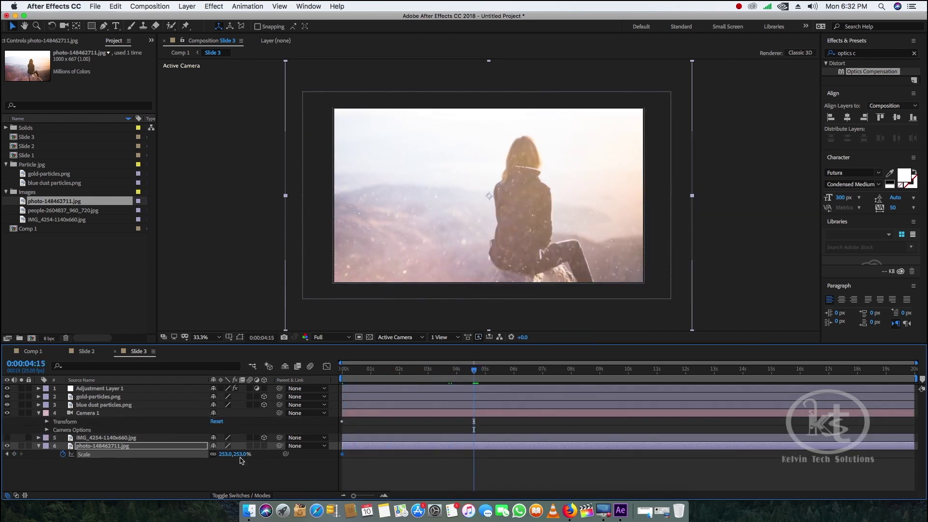
{"action": "left_click_drag", "start_coordinate": [240, 457], "coordinate": [221, 466]}
{"action": "left_click_drag", "start_coordinate": [474, 371], "coordinate": [343, 370]}
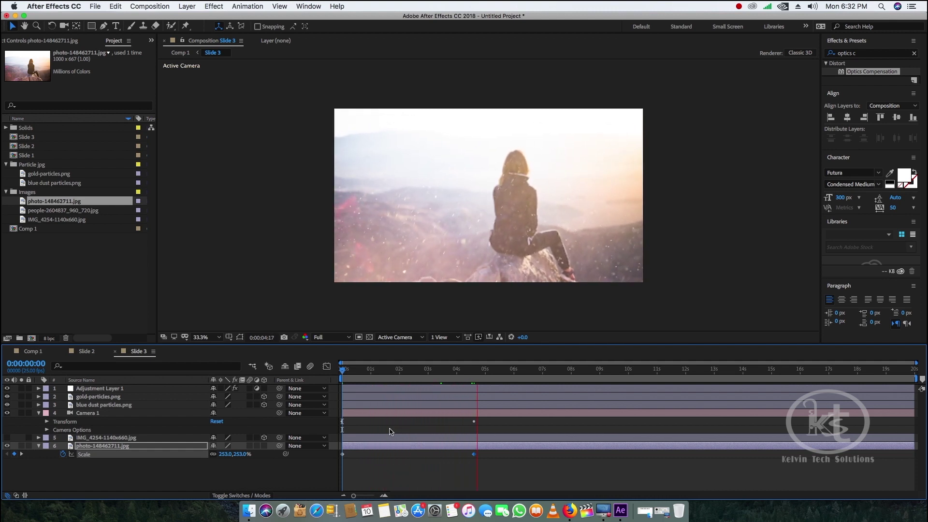
{"action": "key", "text": "space"}
Turn the photo-148462711.jpg layer into a 3D layer and preview the camera move over it
{"action": "left_click", "coordinate": [117, 448]}
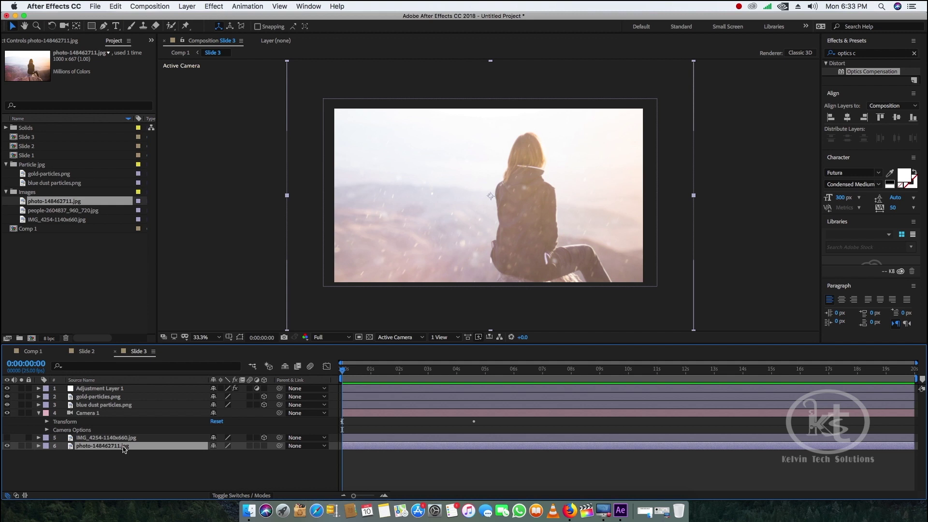
{"action": "key", "text": "p"}
{"action": "left_click", "coordinate": [264, 445]}
{"action": "key", "text": "space"}
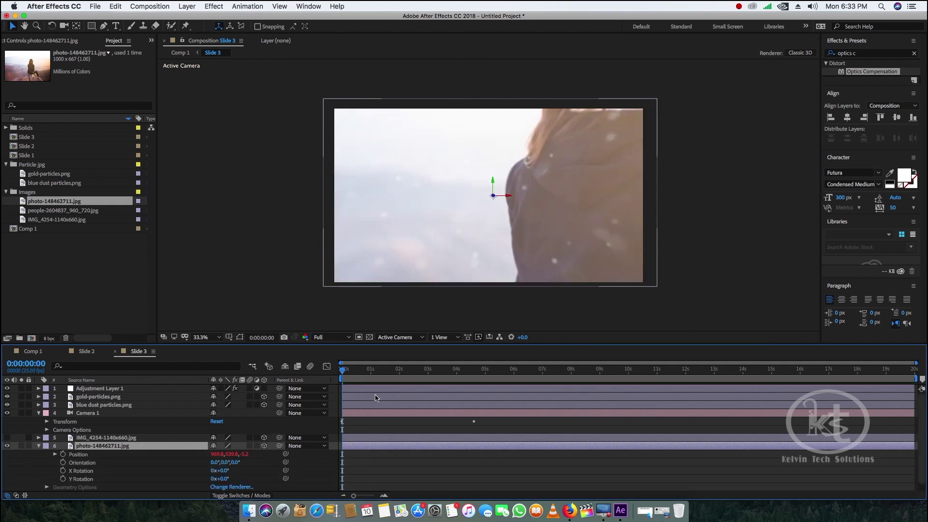
{"action": "key", "text": "space"}
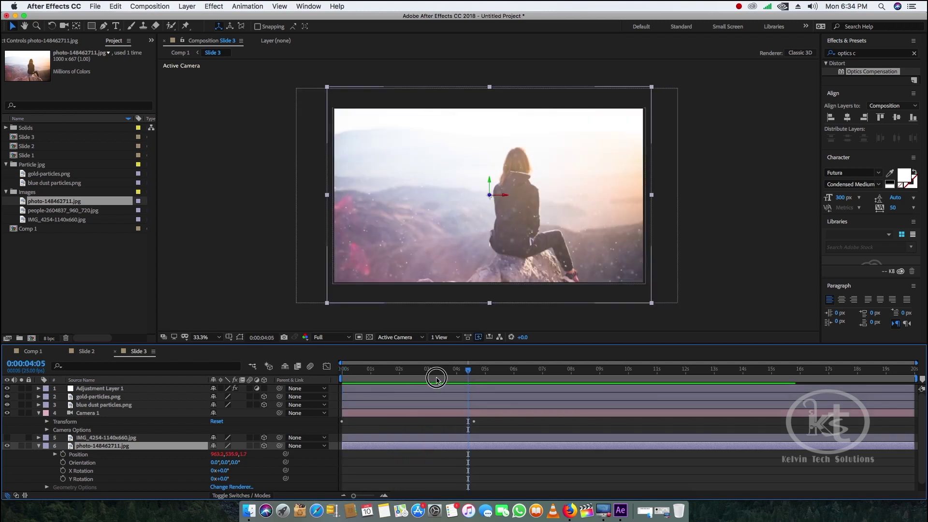
Set the Z position of the photo-148462711.jpg layer to 1000 and preview Slide 3
{"action": "key", "text": "p"}
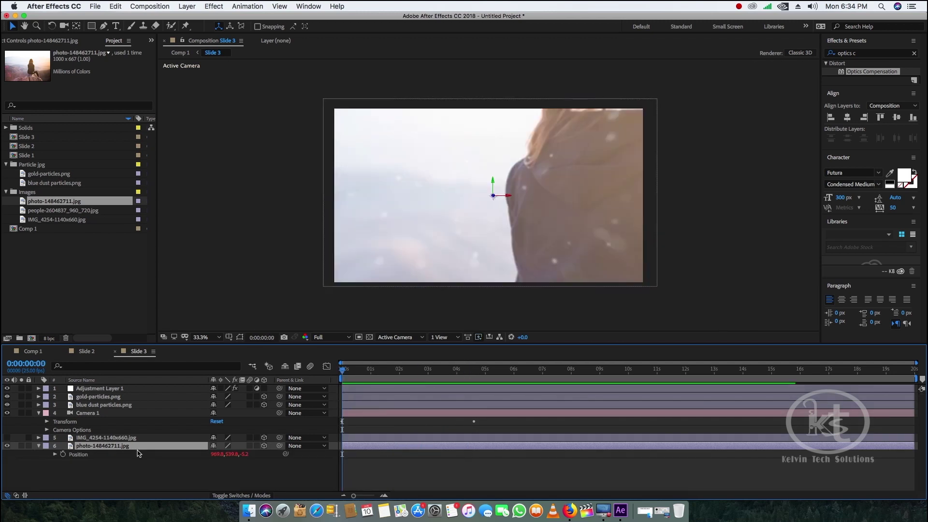
{"action": "left_click", "coordinate": [244, 454]}
{"action": "type", "text": "1000"}
{"action": "key", "text": "Return"}
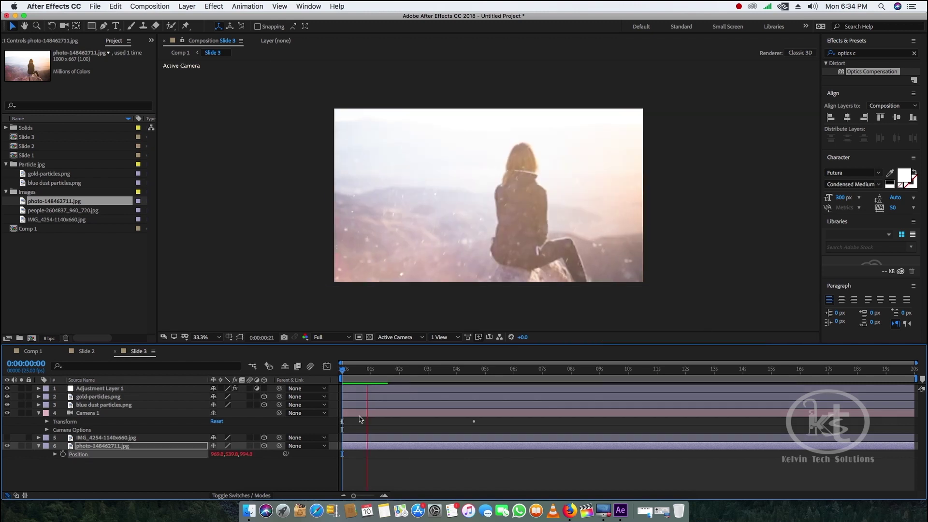
Readjust the photo-148462711.jpg layer's Scale so the photo fills the frame throughout the camera move
{"action": "left_click", "coordinate": [128, 448]}
{"action": "key", "text": "s"}
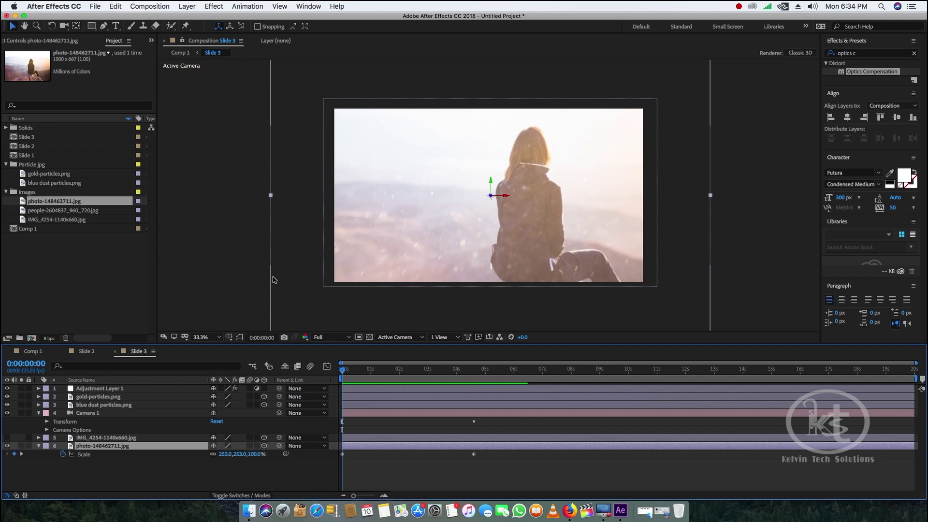
{"action": "left_click", "coordinate": [458, 370]}
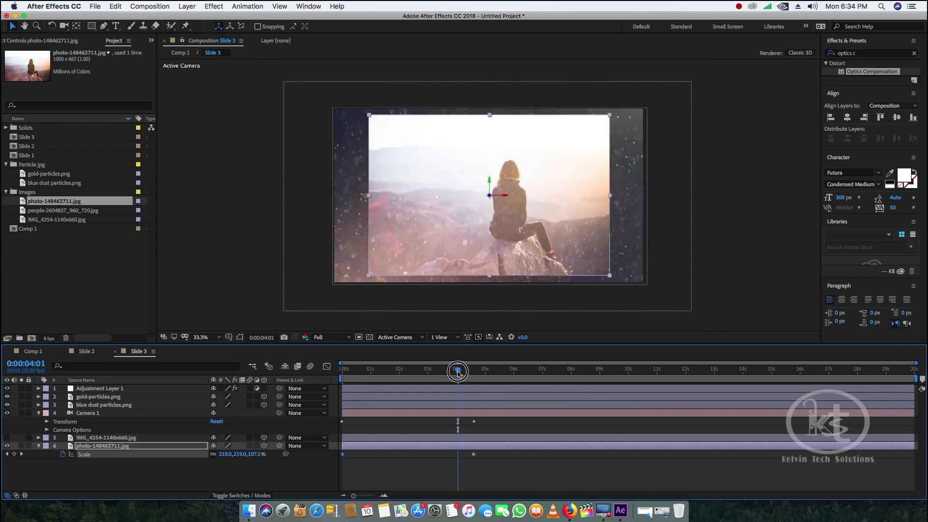
{"action": "left_click_drag", "start_coordinate": [458, 373], "coordinate": [452, 372]}
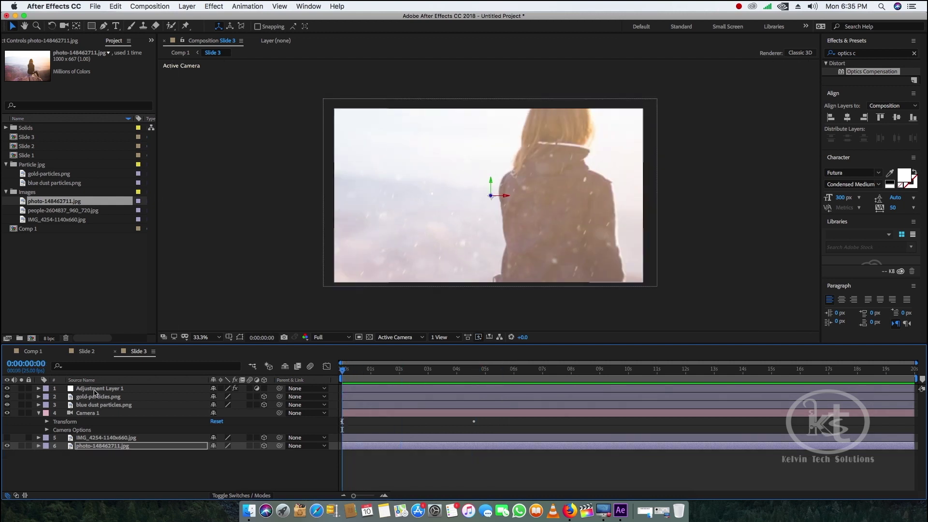
Shift the Slide 3 layer in Comp 1 to start at about 9.4 seconds and preview the sequence
{"action": "left_click", "coordinate": [32, 351]}
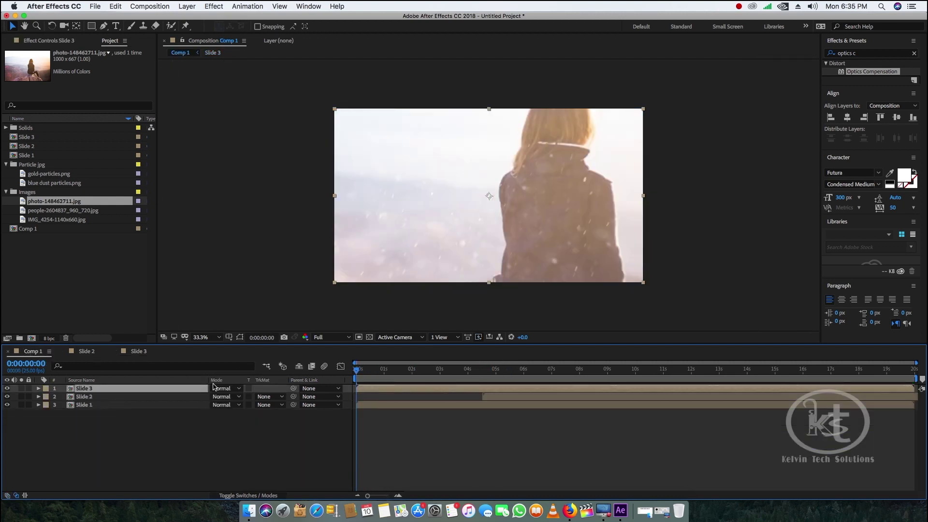
{"action": "left_click_drag", "start_coordinate": [362, 390], "coordinate": [576, 372]}
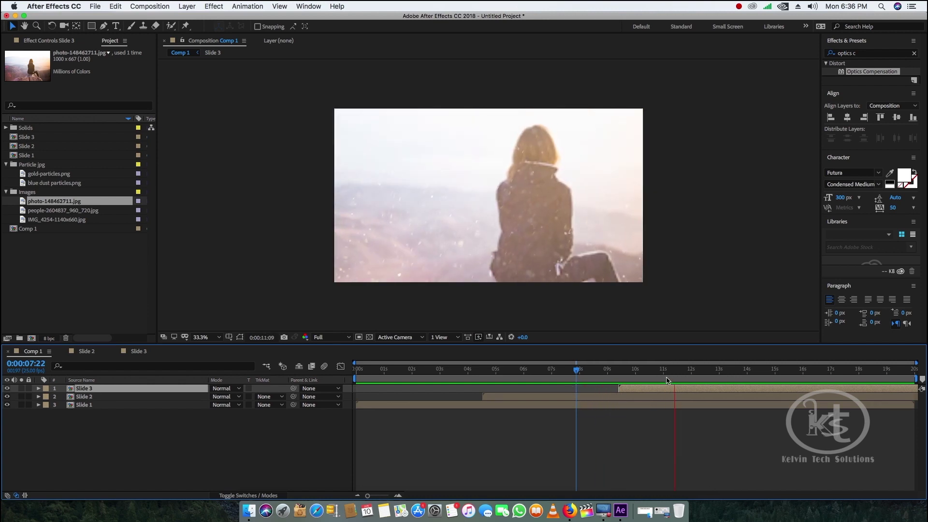
{"action": "left_click_drag", "start_coordinate": [669, 373], "coordinate": [535, 397]}
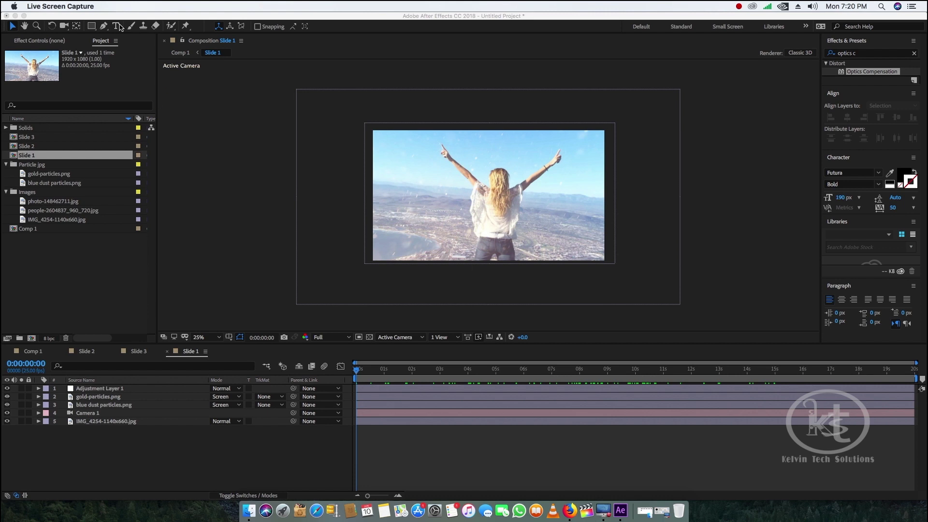
Add the text "Kelvin Tech Solutions" to Slide 1 and centre it across the lower part of the photo
{"action": "left_click", "coordinate": [118, 26]}
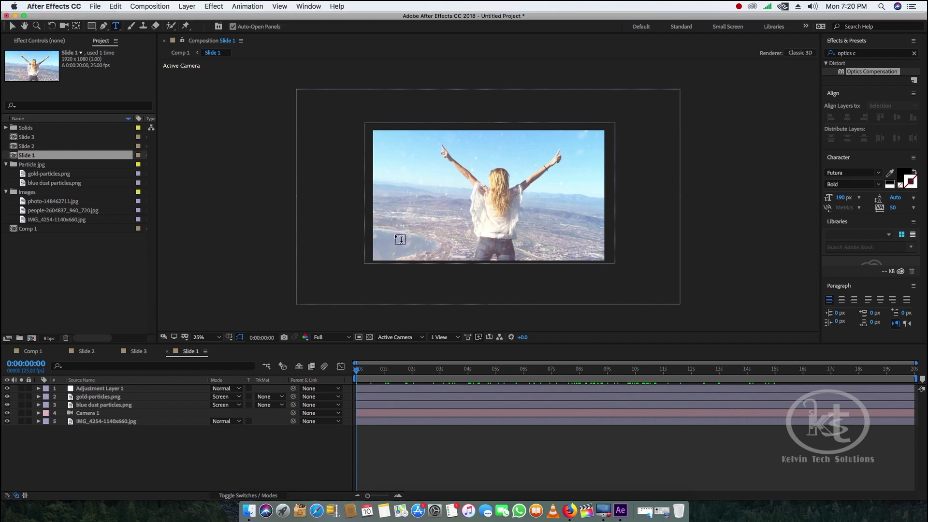
{"action": "left_click", "coordinate": [395, 236]}
{"action": "type", "text": "Kelvin"}
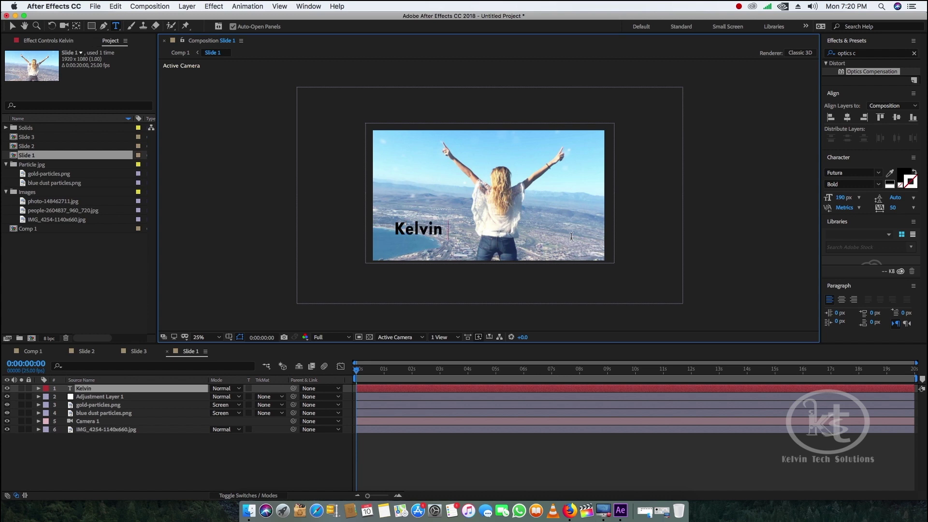
{"action": "type", "text": " Tech Solutions"}
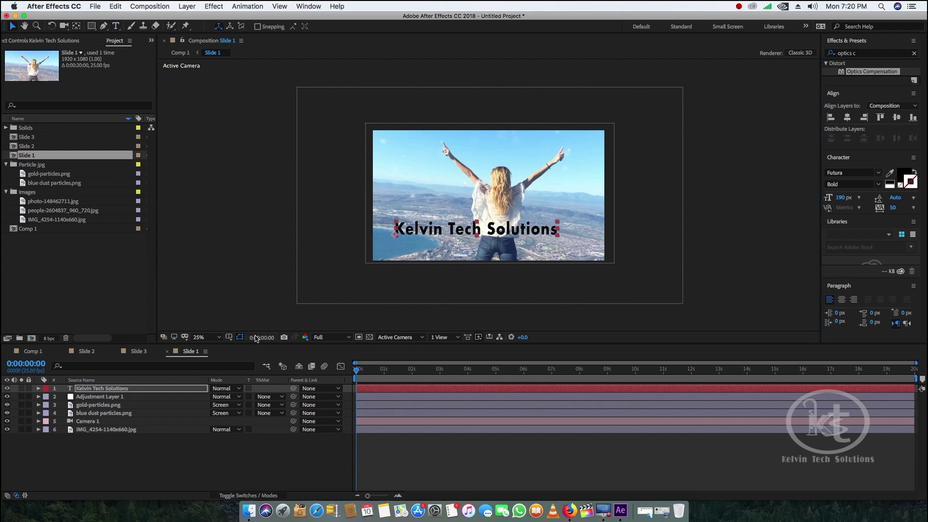
{"action": "left_click_drag", "start_coordinate": [477, 245], "coordinate": [495, 258]}
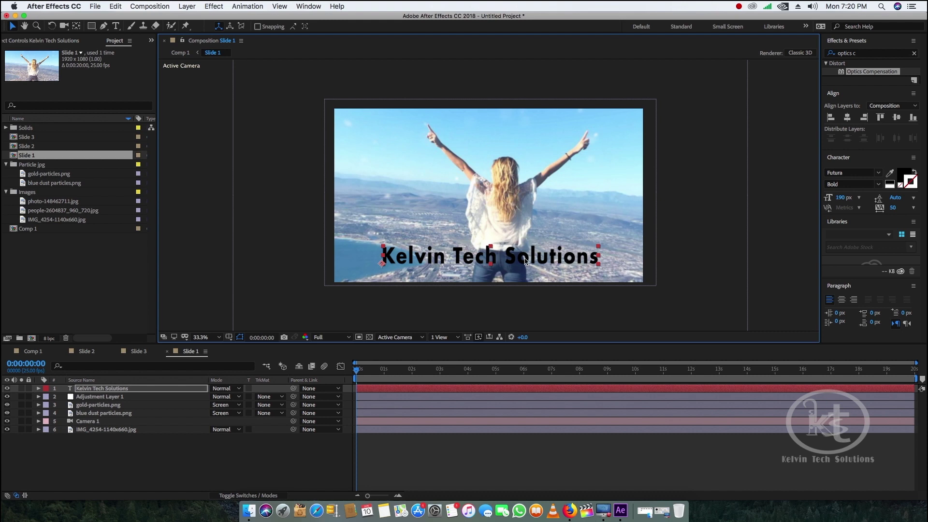
Draw a white-filled rectangle around the Kelvin Tech Solutions title and move the text layer above the shape layer
{"action": "left_click", "coordinate": [148, 447]}
{"action": "key", "text": "q"}
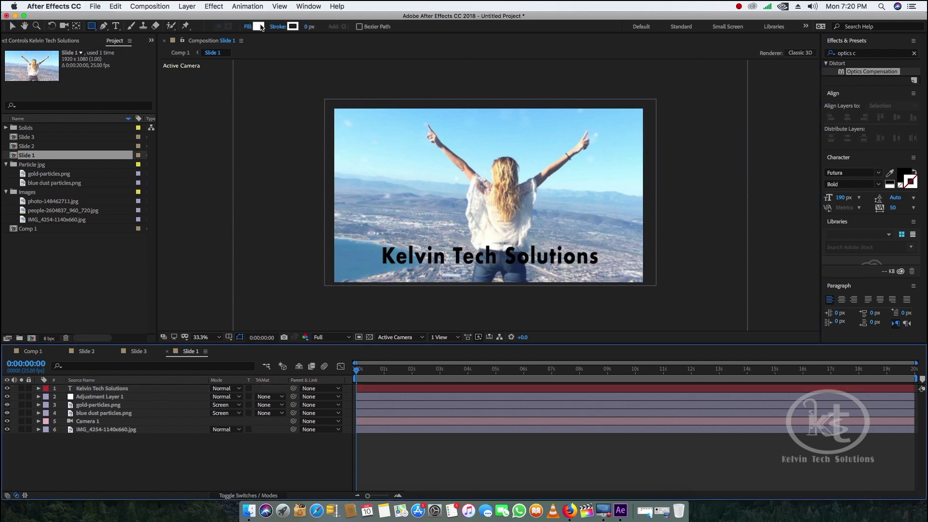
{"action": "left_click_drag", "start_coordinate": [378, 240], "coordinate": [605, 275]}
{"action": "left_click", "coordinate": [120, 466]}
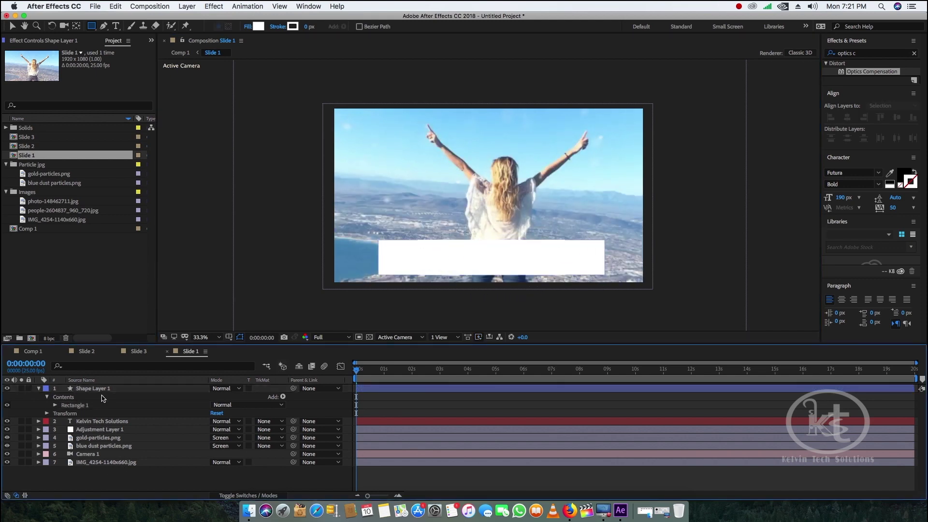
{"action": "left_click_drag", "start_coordinate": [96, 421], "coordinate": [107, 386]}
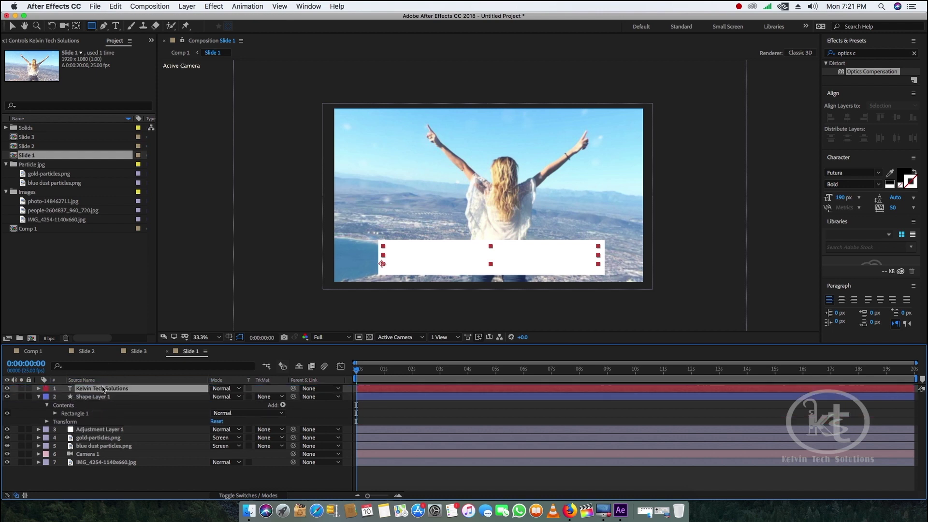
{"action": "left_click", "coordinate": [39, 396]}
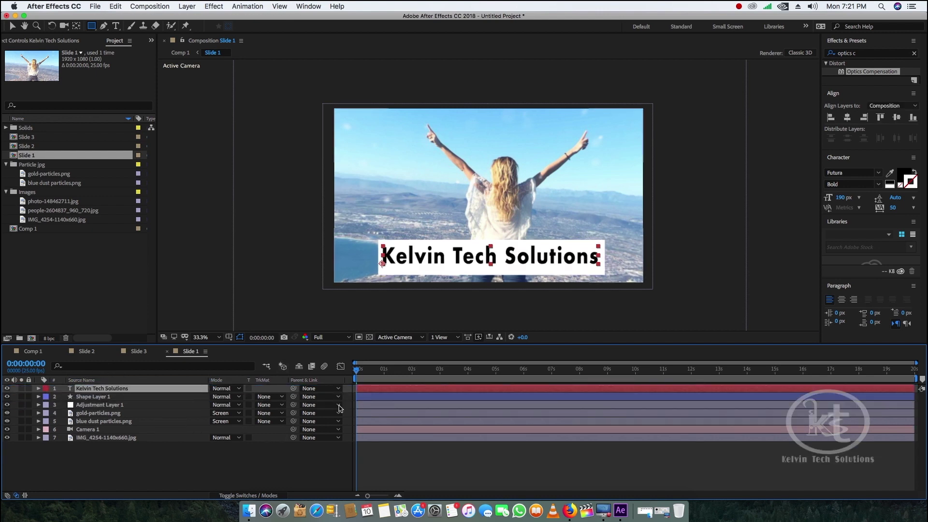
Turn the Kelvin Tech Solutions text layer and the rectangle's shape layer into 3D layers
{"action": "left_click", "coordinate": [234, 496]}
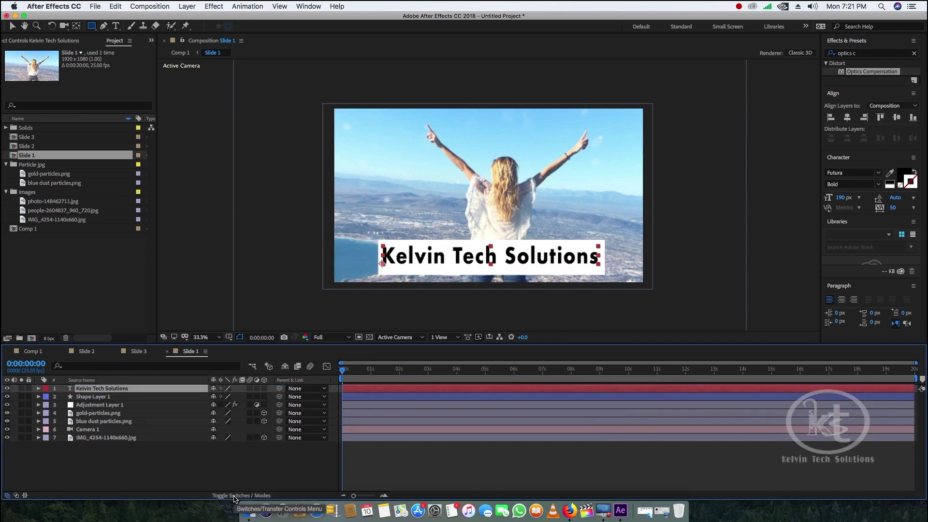
{"action": "left_click", "coordinate": [269, 390]}
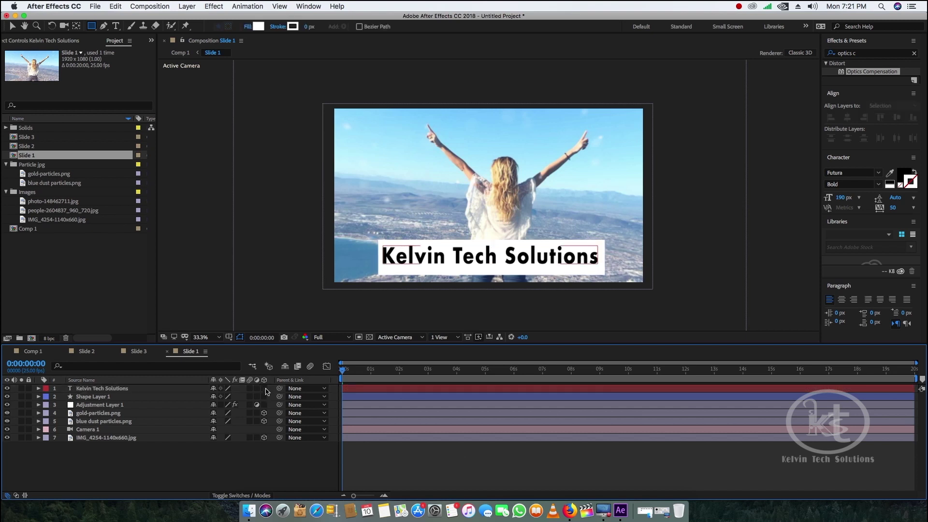
{"action": "left_click", "coordinate": [264, 388]}
{"action": "left_click", "coordinate": [264, 396]}
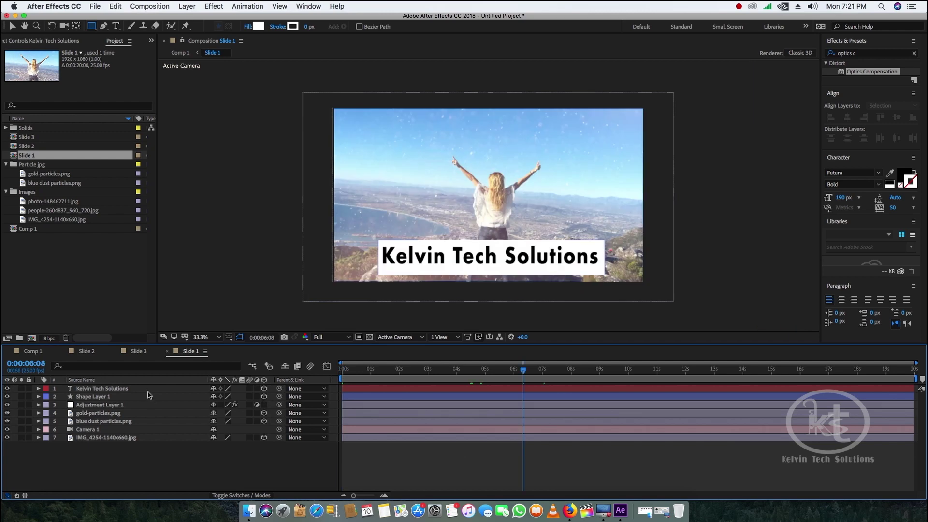
Move the anchor points of the text layer and the rectangle's shape layer to their centres
{"action": "left_click", "coordinate": [145, 390]}
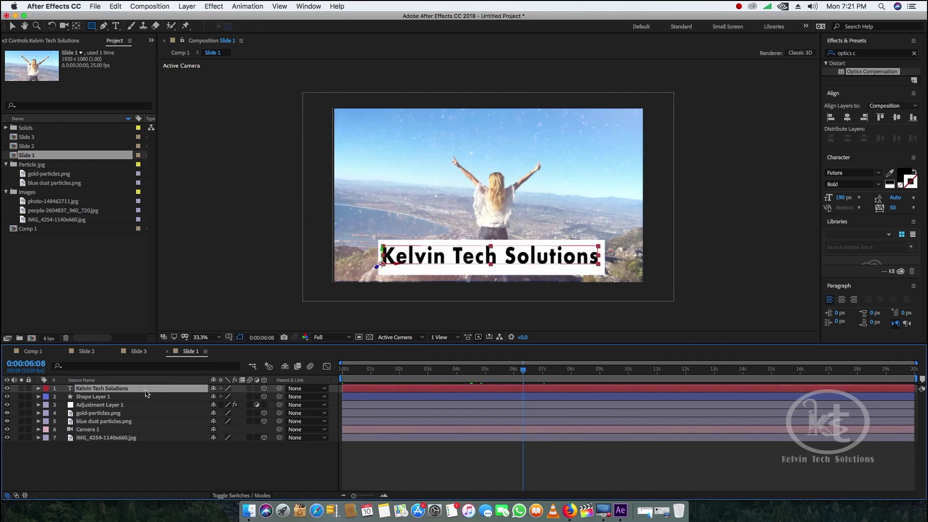
{"action": "left_click", "coordinate": [76, 26]}
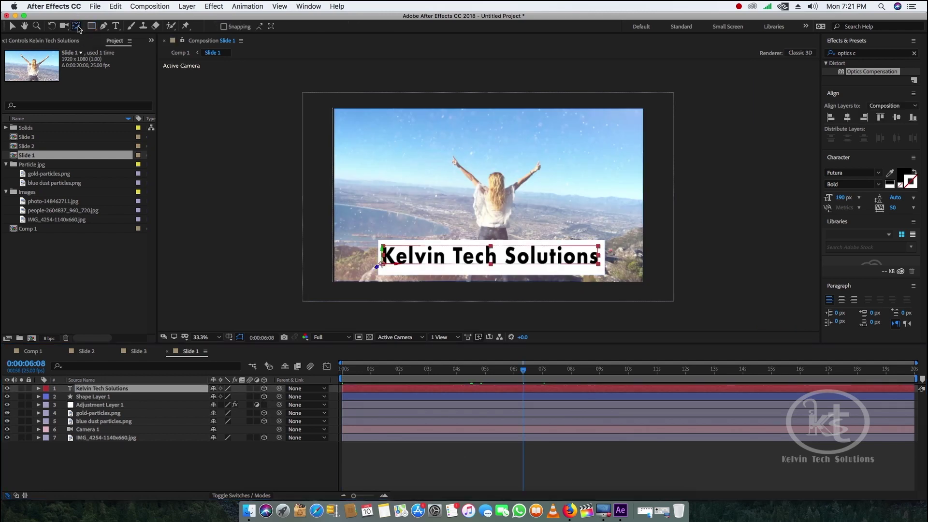
{"action": "left_click_drag", "start_coordinate": [382, 264], "coordinate": [491, 258]}
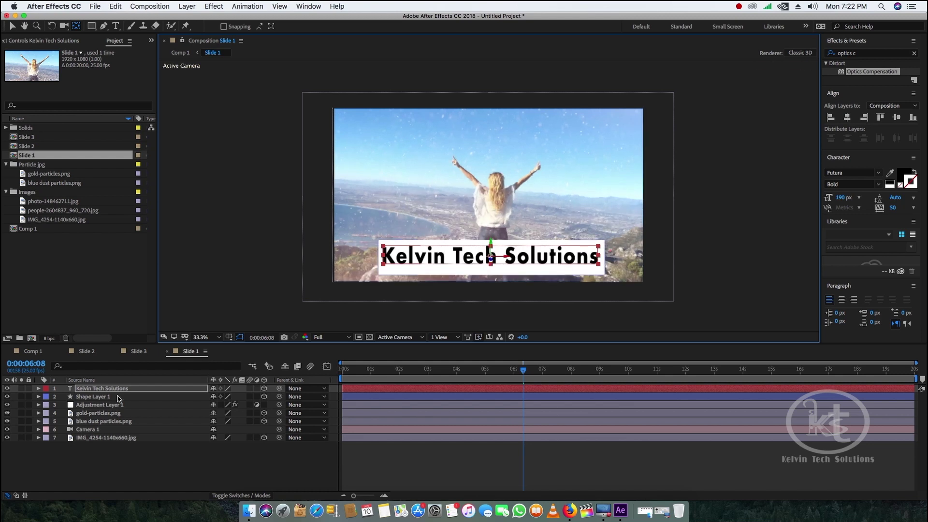
{"action": "left_click", "coordinate": [119, 398]}
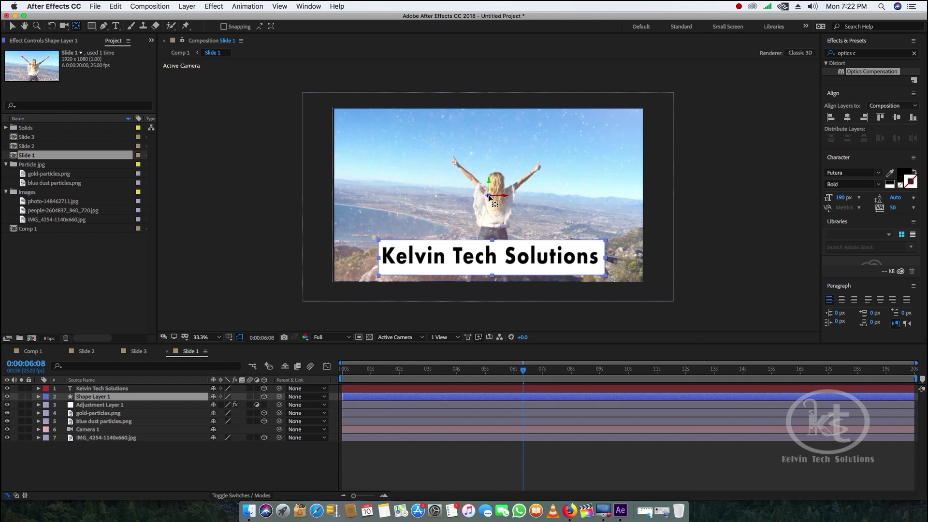
{"action": "left_click_drag", "start_coordinate": [489, 196], "coordinate": [494, 257]}
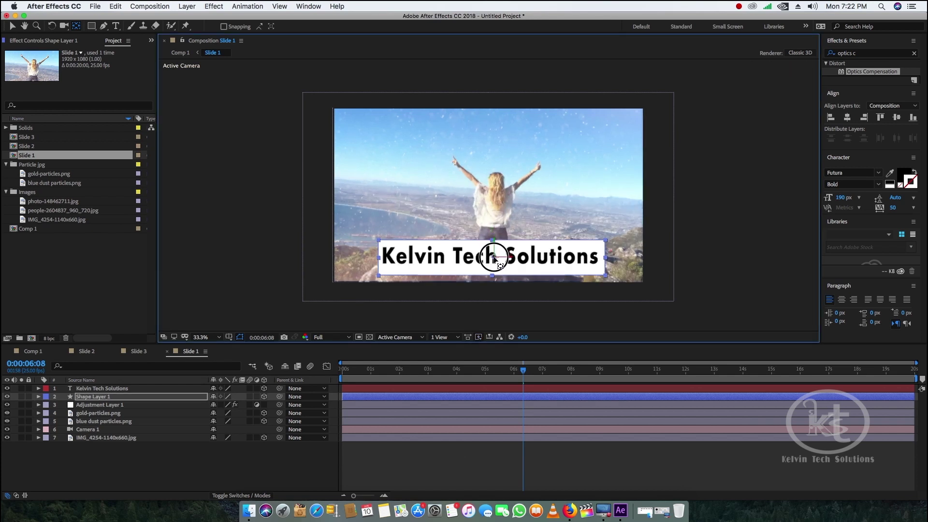
Reduce the white rectangle's height slightly around the title and view Slide 1 from its start
{"action": "left_click", "coordinate": [12, 26]}
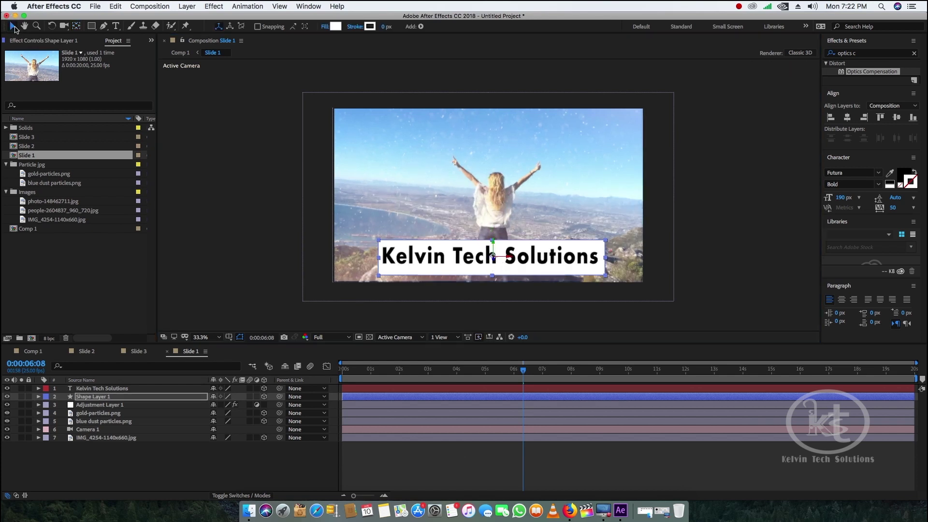
{"action": "left_click", "coordinate": [129, 398]}
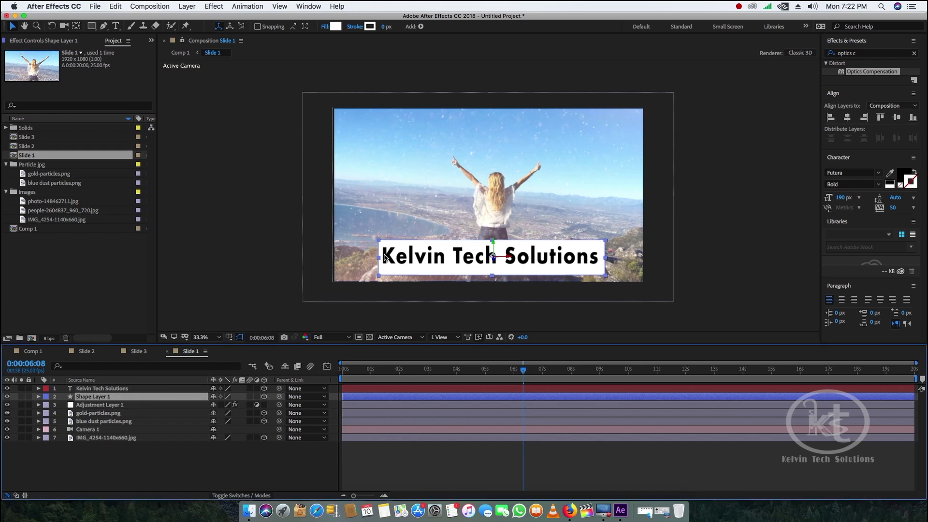
{"action": "left_click_drag", "start_coordinate": [492, 241], "coordinate": [490, 261]}
{"action": "key", "text": "space"}
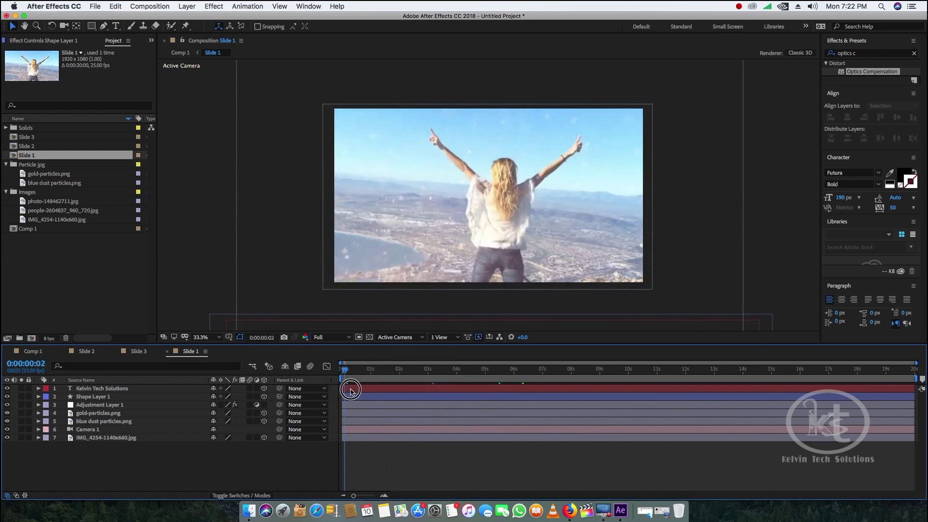
Set Shape Layer 1's track matte to Alpha Inverted Matte "Kelvin Tech Solutions" and preview the cut-out title over the photo
{"action": "left_click", "coordinate": [456, 377]}
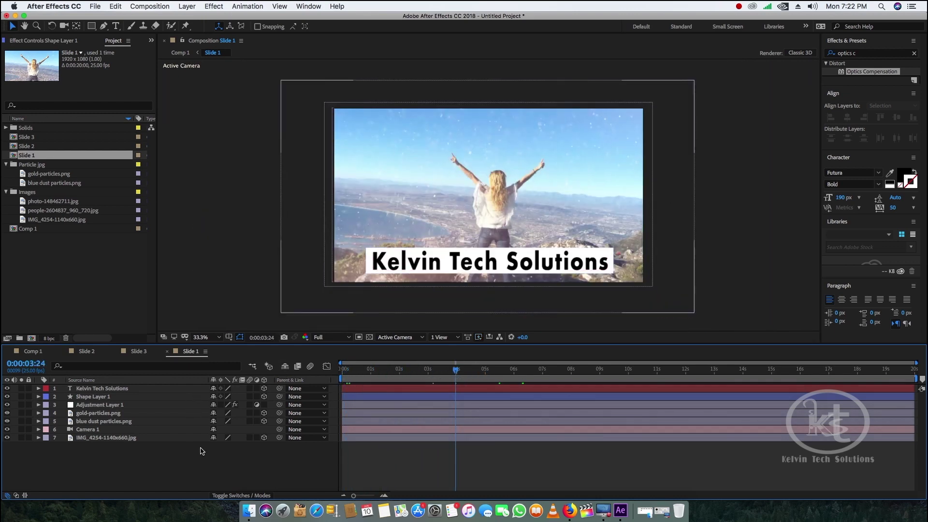
{"action": "left_click", "coordinate": [227, 497]}
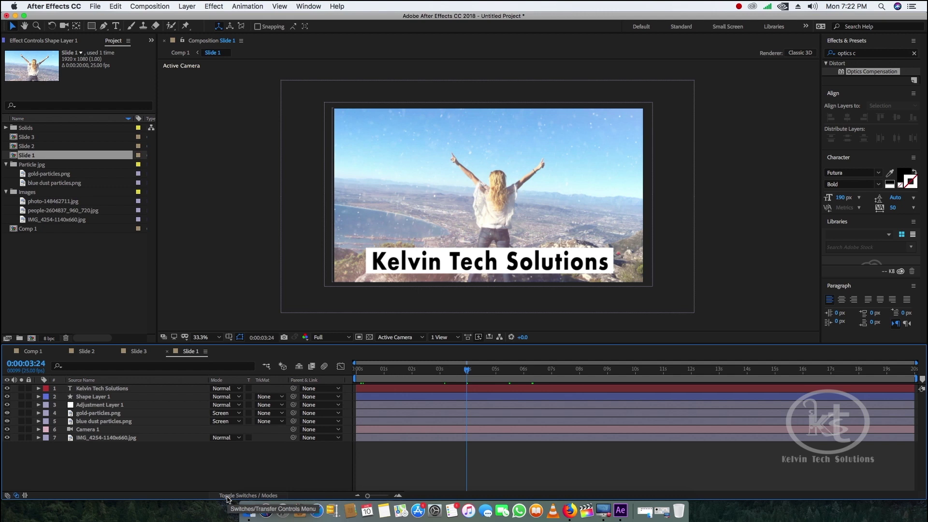
{"action": "left_click", "coordinate": [283, 398]}
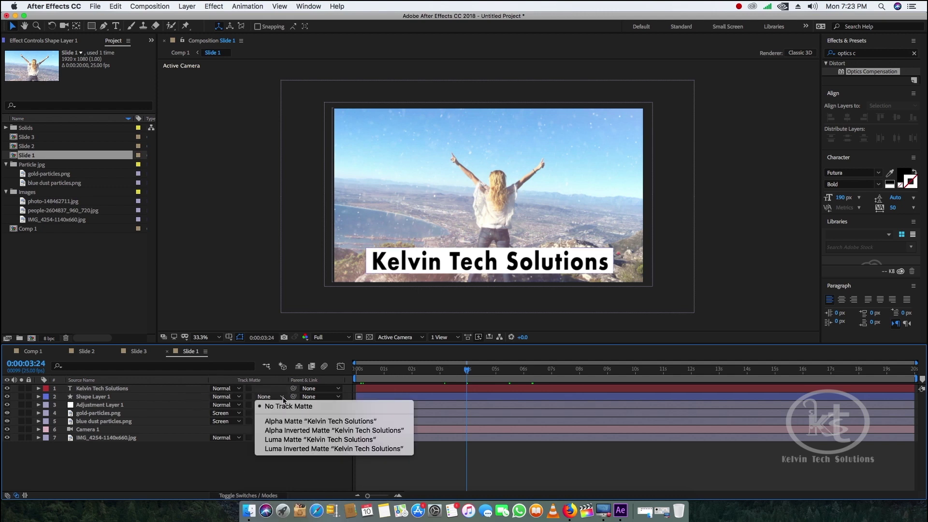
{"action": "left_click", "coordinate": [288, 432]}
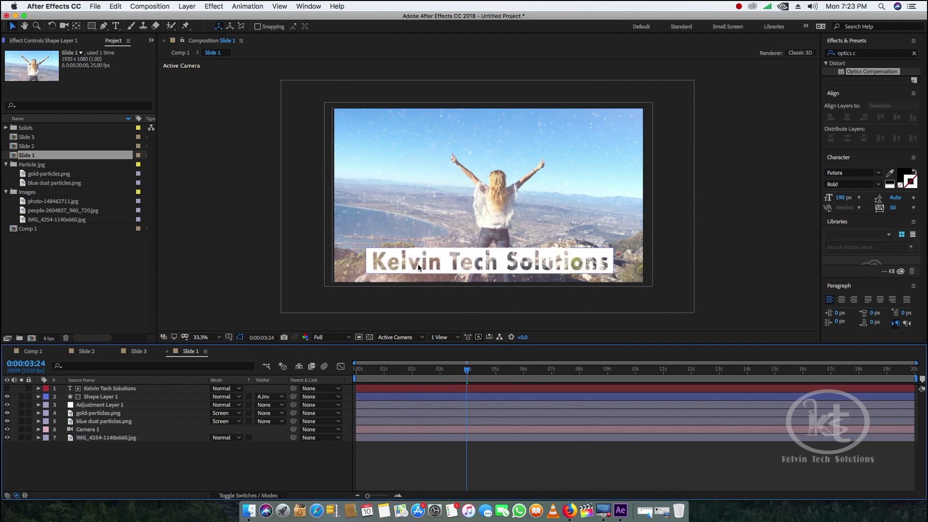
{"action": "key", "text": "space"}
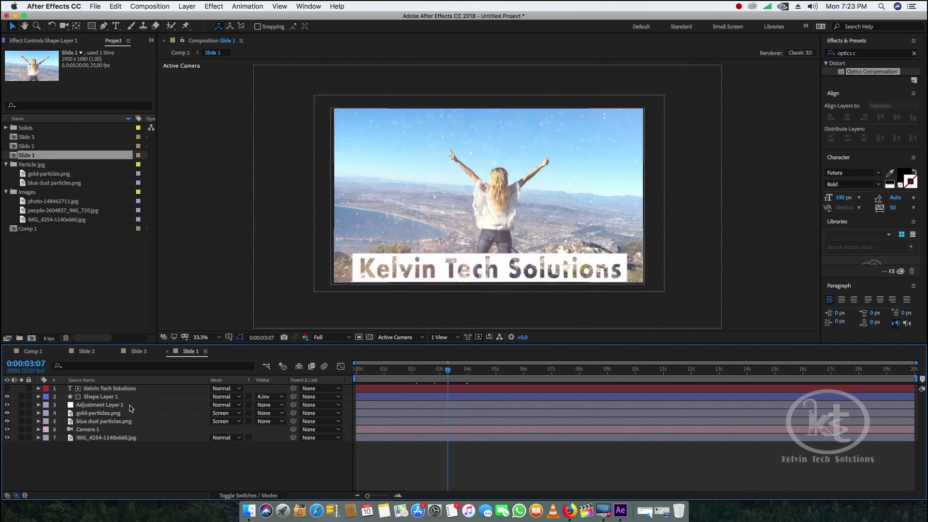
Pre-compose the Kelvin Tech Solutions text layer and Shape Layer 1 into a new composition named Text
{"action": "left_click", "coordinate": [118, 397]}
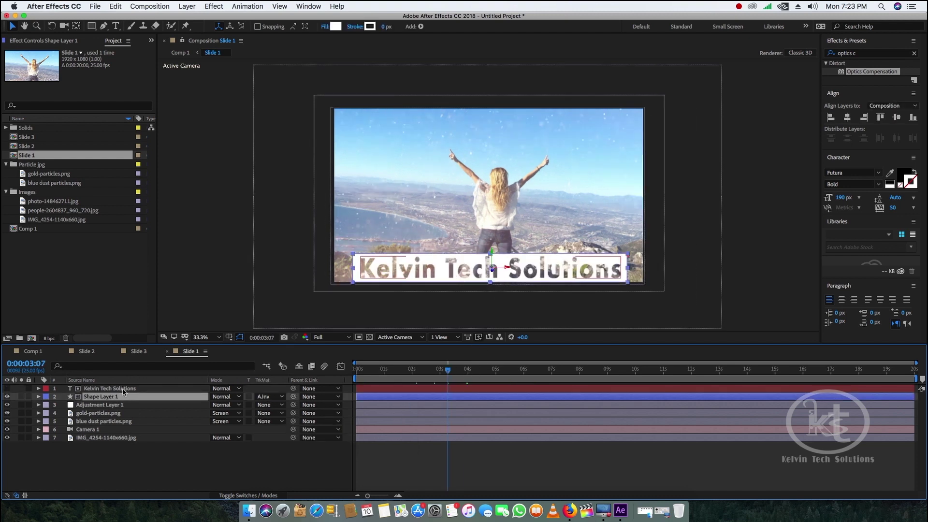
{"action": "left_click", "coordinate": [122, 389], "text": "shift"}
{"action": "right_click", "coordinate": [124, 389]}
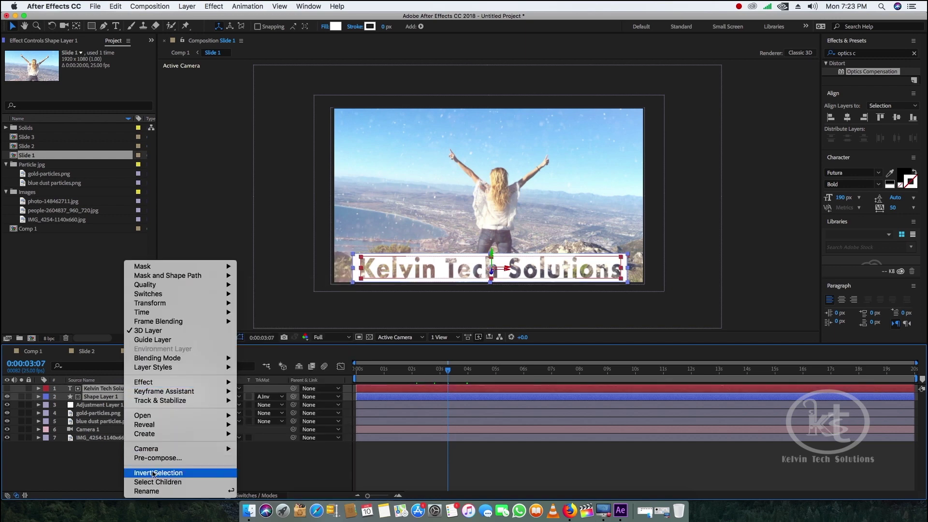
{"action": "left_click", "coordinate": [157, 457]}
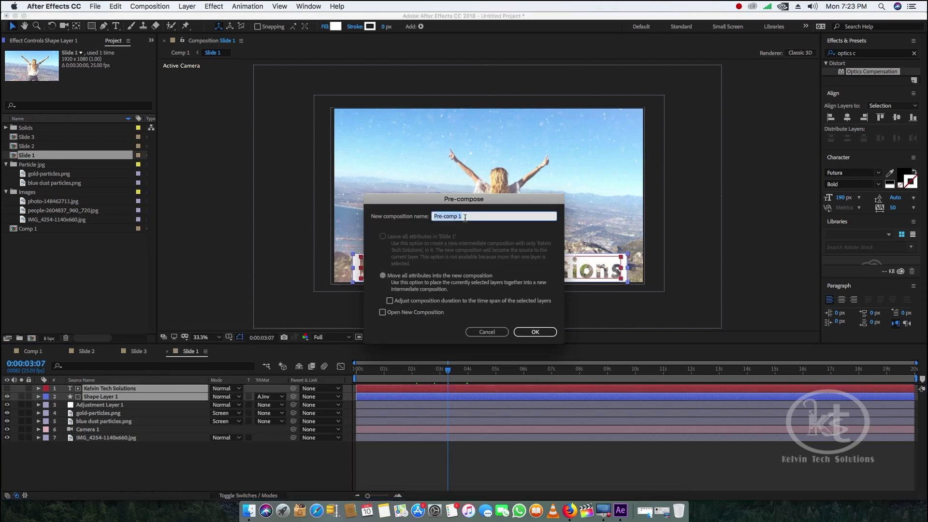
{"action": "type", "text": "Text"}
{"action": "left_click", "coordinate": [535, 332]}
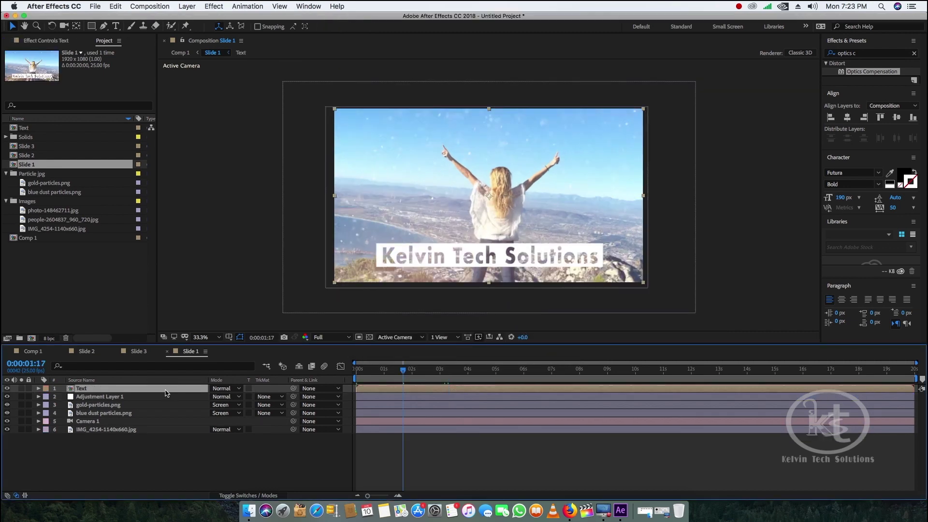
Turn the Text pre-comp into a 3D layer and move the title up into the sky near the photo's upper edge
{"action": "left_click", "coordinate": [248, 496]}
{"action": "left_click", "coordinate": [264, 388]}
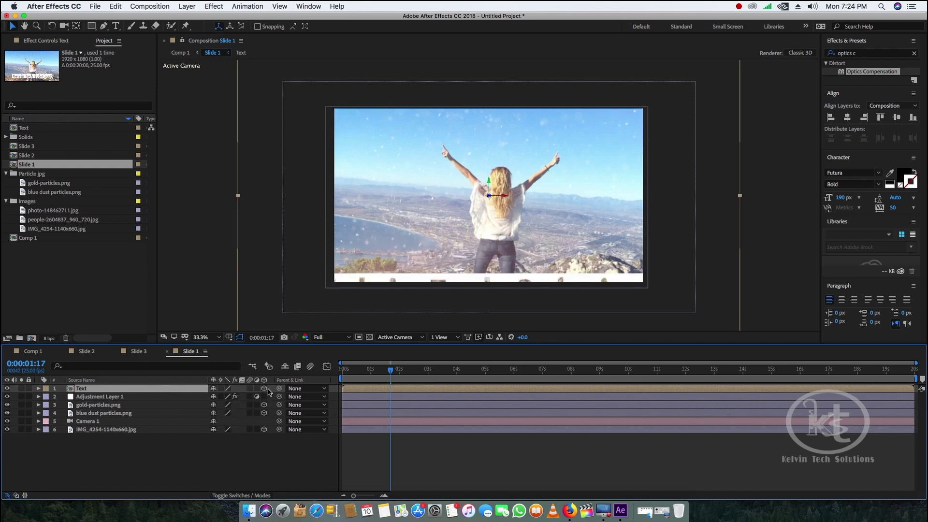
{"action": "left_click_drag", "start_coordinate": [391, 371], "coordinate": [138, 391]}
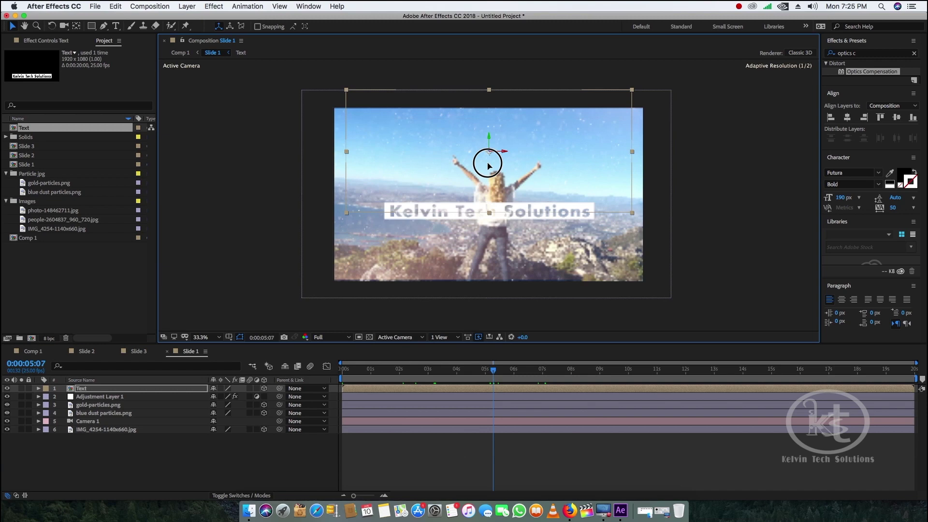
{"action": "left_click_drag", "start_coordinate": [487, 161], "coordinate": [499, 128]}
{"action": "left_click", "coordinate": [532, 369]}
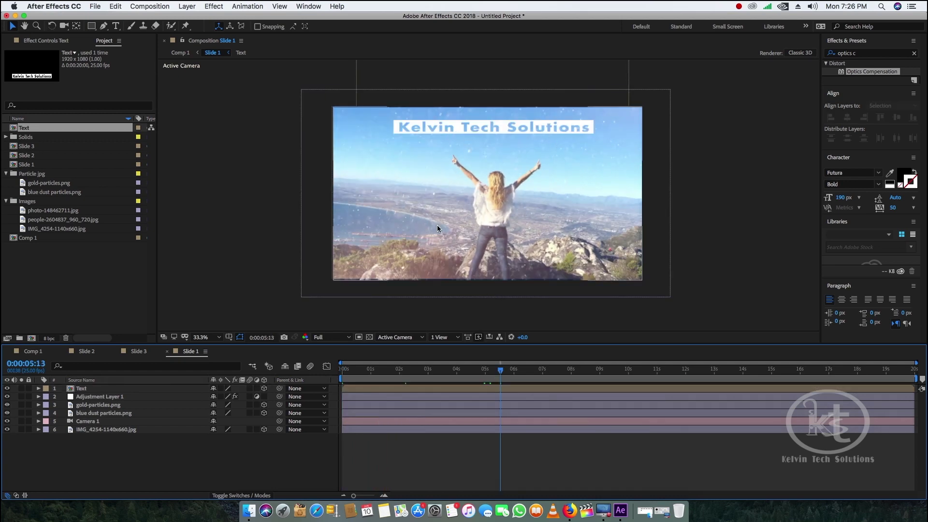
Return to Comp 1, move the current time to 0:00:07:17 and open the Slide 2 composition
{"action": "left_click", "coordinate": [32, 352]}
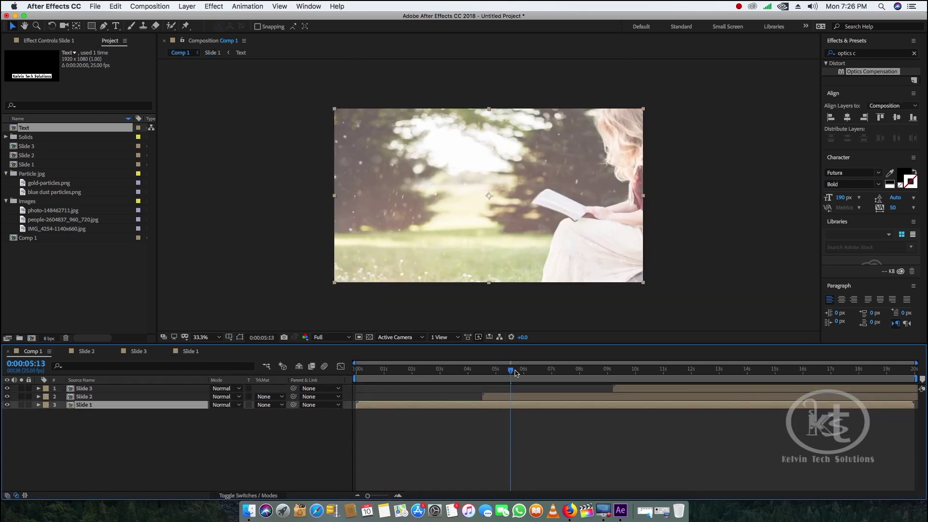
{"action": "left_click_drag", "start_coordinate": [516, 371], "coordinate": [573, 372]}
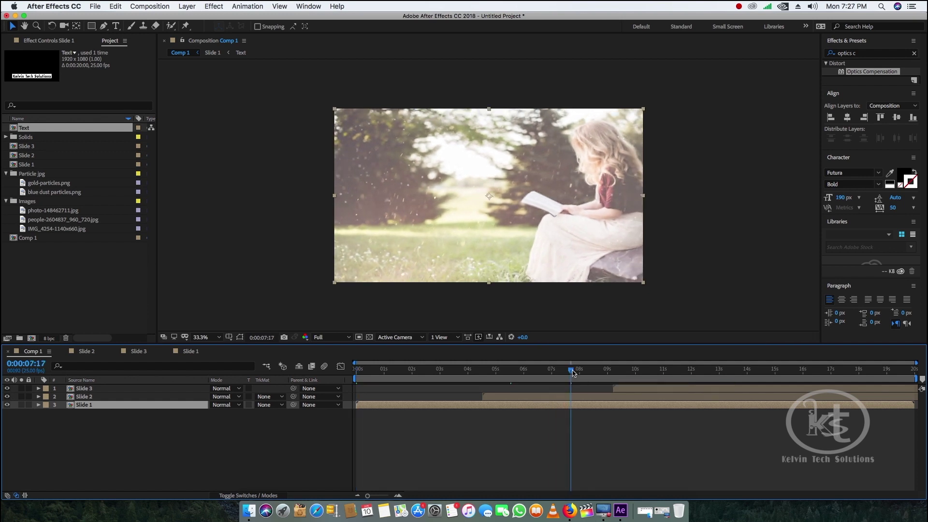
{"action": "left_click", "coordinate": [95, 398]}
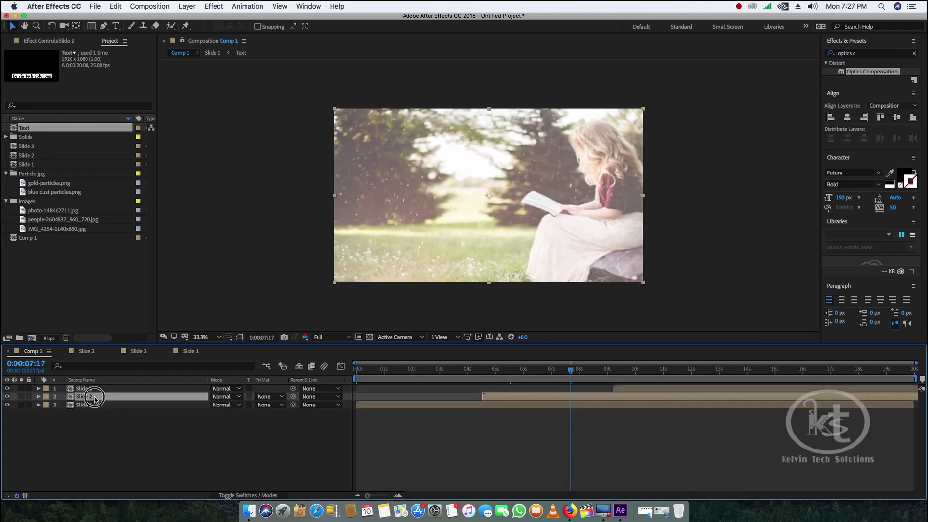
{"action": "double_click", "coordinate": [99, 397]}
Add the text "Subscribe" to Slide 2 and position it over the grass in the lower part of the photo
{"action": "left_click", "coordinate": [116, 26]}
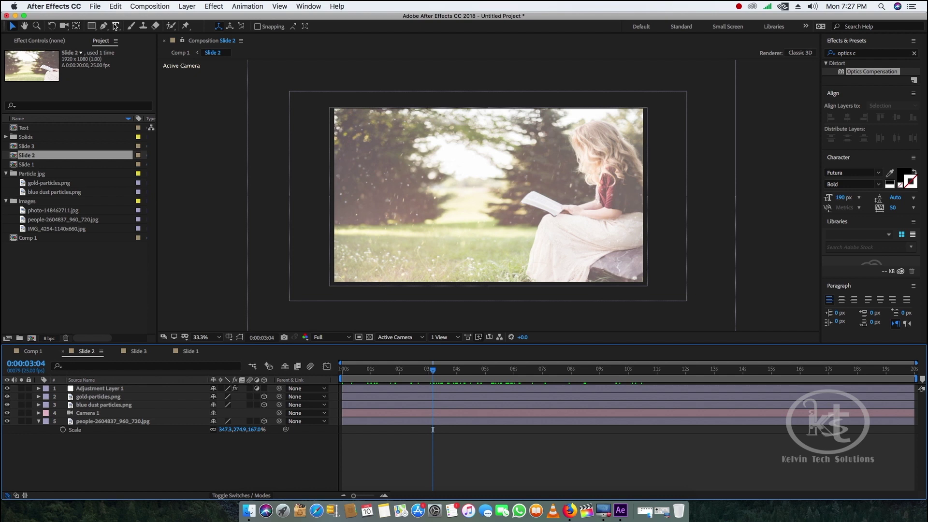
{"action": "left_click", "coordinate": [370, 236]}
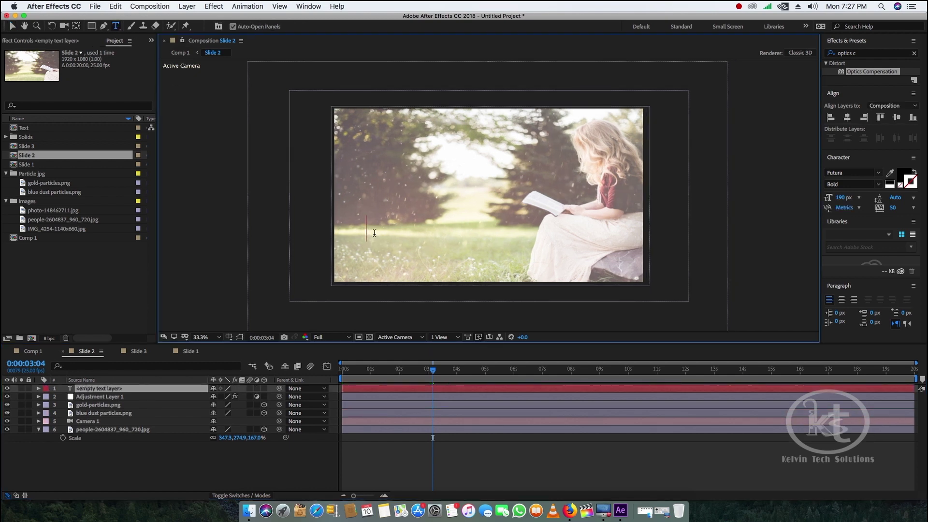
{"action": "type", "text": "Subscribe"}
{"action": "left_click", "coordinate": [12, 26]}
{"action": "left_click_drag", "start_coordinate": [441, 229], "coordinate": [460, 251]}
{"action": "left_click", "coordinate": [153, 459]}
{"action": "key", "text": "q"}
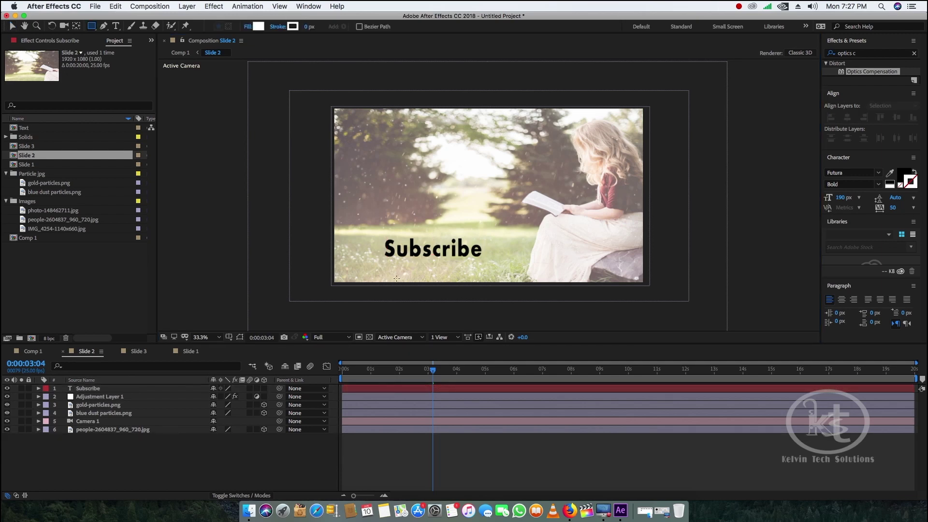